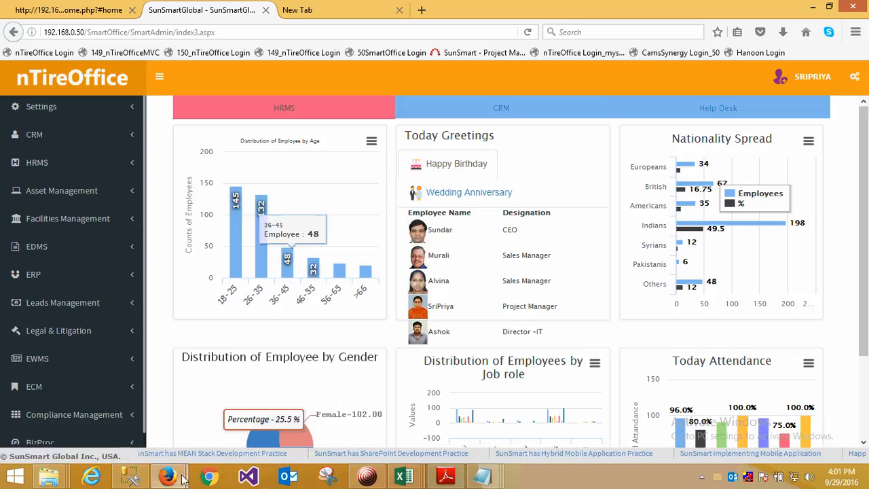
- List the active zones in Zone Master and view the currency choices for a new zone entry
{"action": "left_click", "coordinate": [38, 104]}
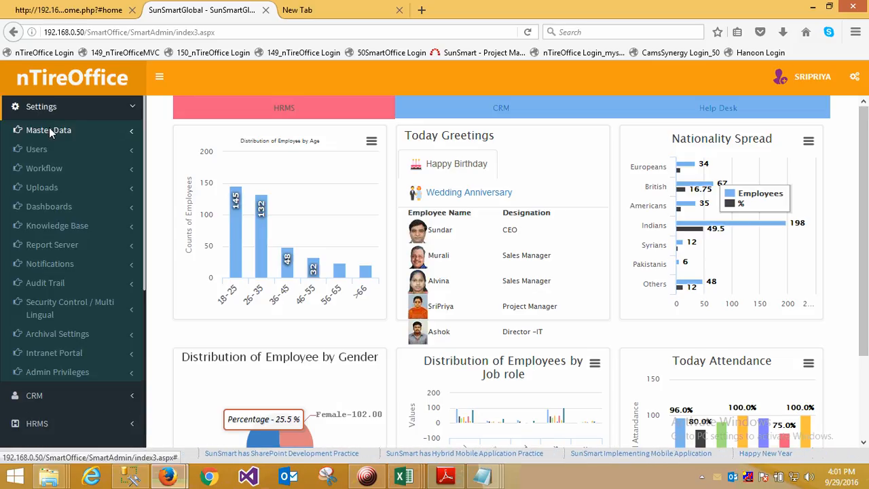
{"action": "left_click", "coordinate": [49, 129]}
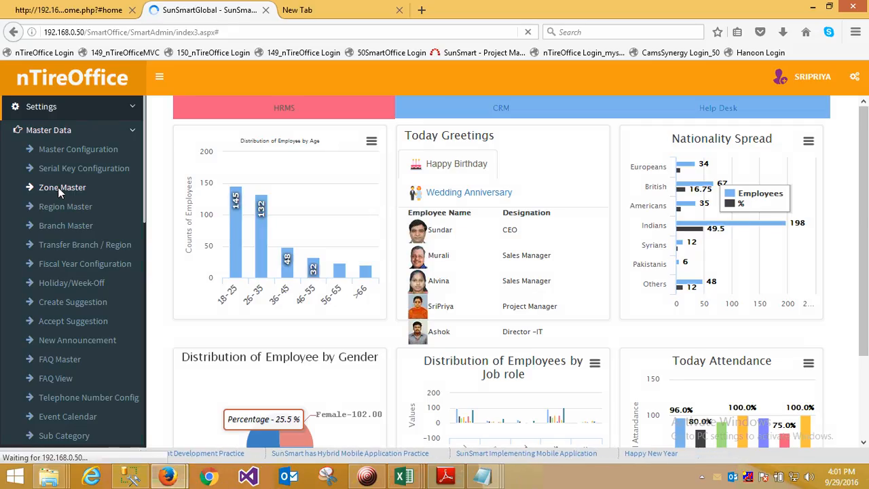
{"action": "left_click", "coordinate": [58, 187]}
{"action": "left_click", "coordinate": [840, 174]}
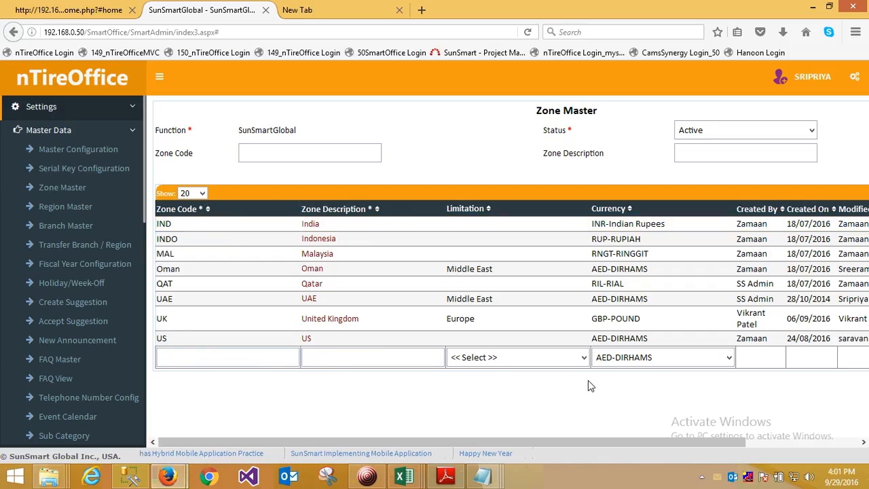
{"action": "left_click", "coordinate": [674, 361]}
{"action": "left_click", "coordinate": [729, 358]}
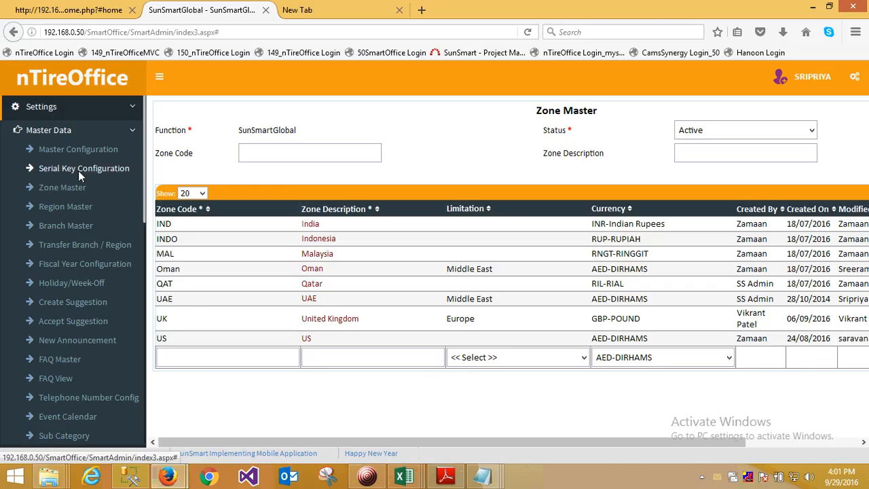
- List the active UAE regions in Region Master and the active branches of the Dubai region in Branch Master
{"action": "left_click", "coordinate": [65, 206]}
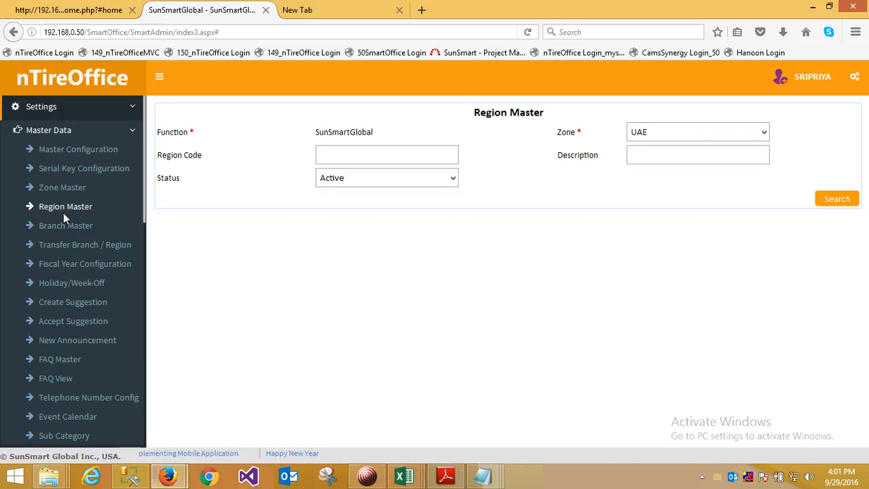
{"action": "left_click", "coordinate": [831, 198]}
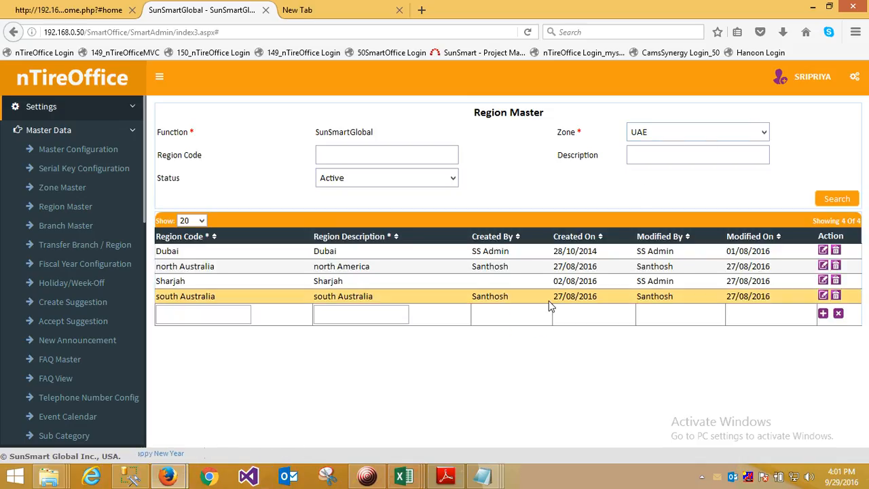
{"action": "left_click", "coordinate": [57, 225]}
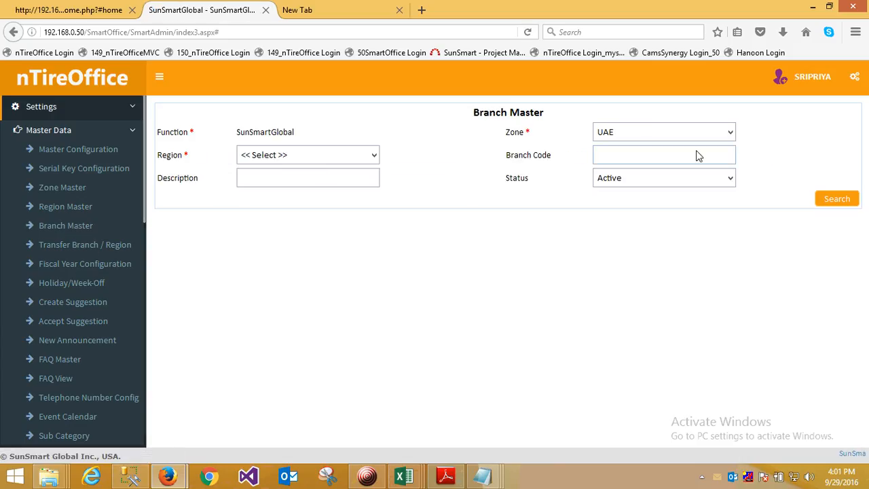
{"action": "left_click", "coordinate": [353, 161]}
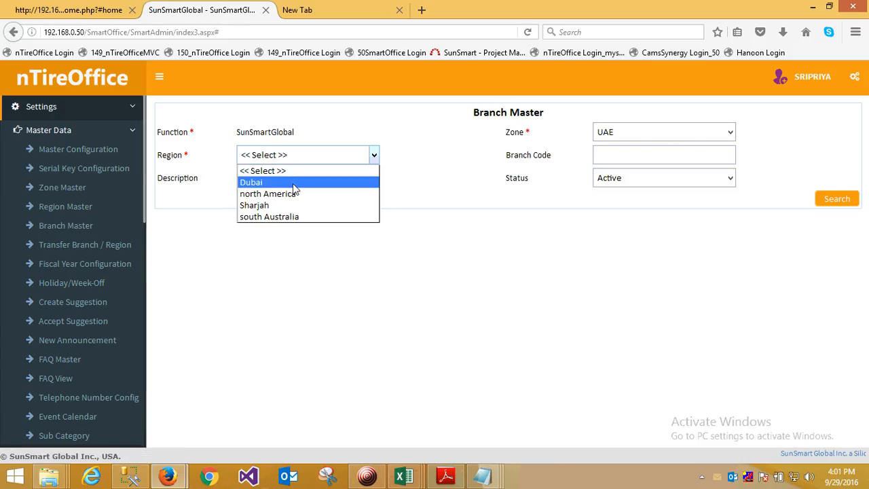
{"action": "left_click", "coordinate": [292, 182]}
{"action": "left_click", "coordinate": [844, 200]}
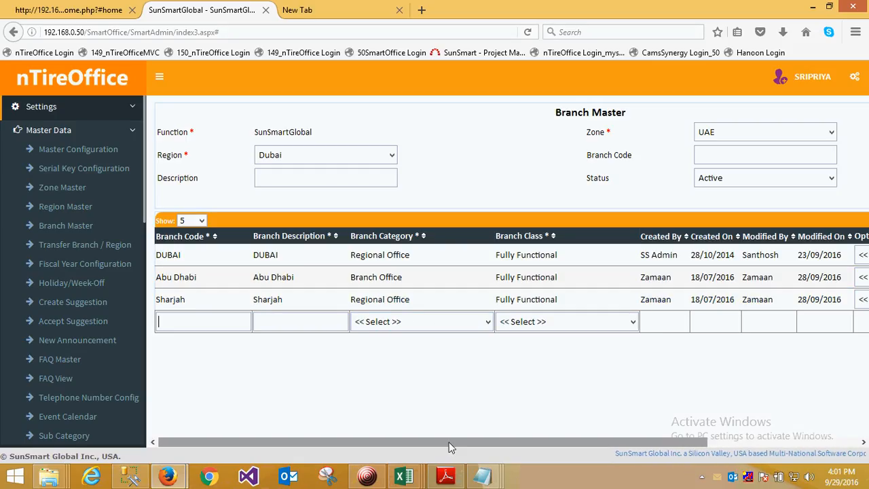
- View the branch locations of the DUBAI branch and close their window
{"action": "left_click_drag", "start_coordinate": [448, 442], "coordinate": [665, 445]}
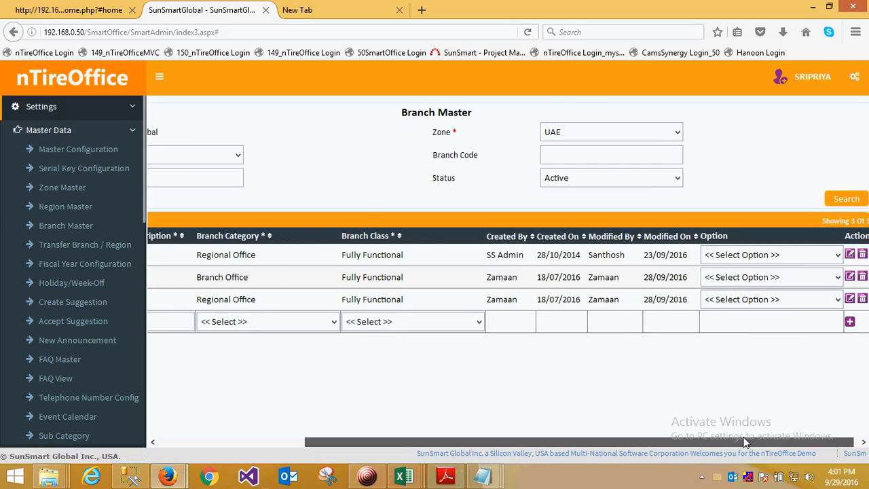
{"action": "left_click", "coordinate": [832, 255]}
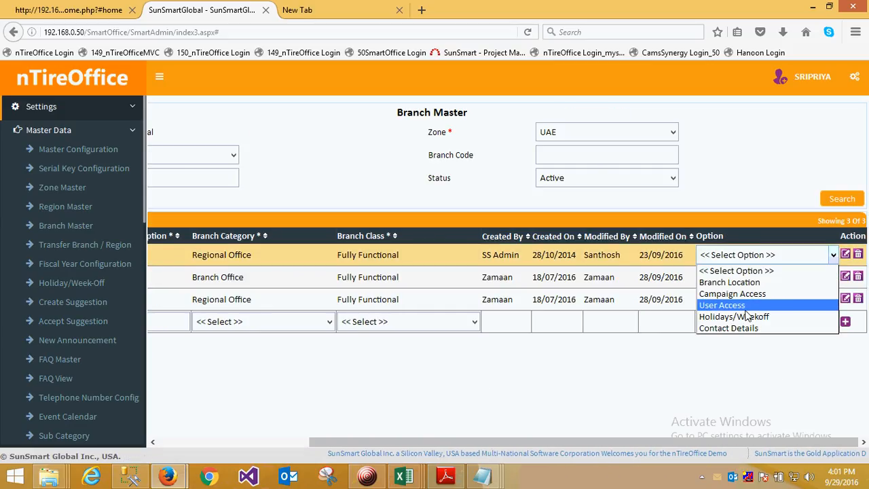
{"action": "left_click", "coordinate": [729, 281]}
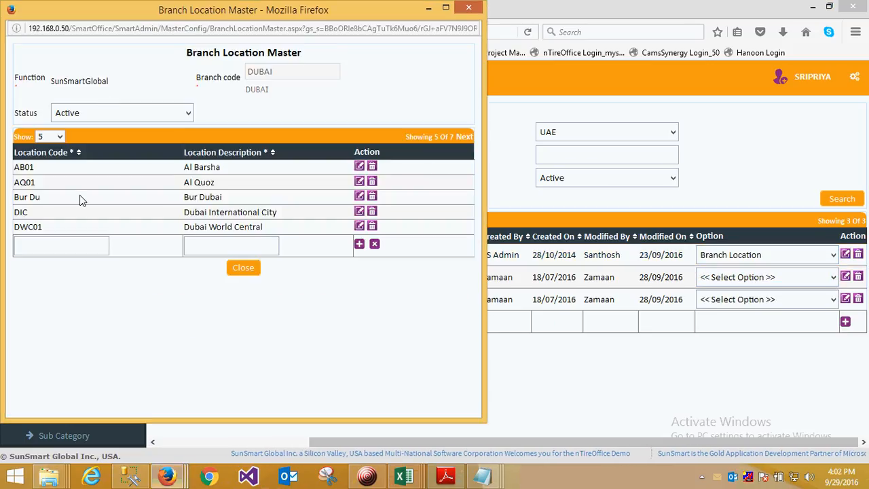
{"action": "left_click", "coordinate": [468, 7]}
- Open the DUBAI branch's contact details, view the available contact categories, and close the window
{"action": "left_click", "coordinate": [822, 255]}
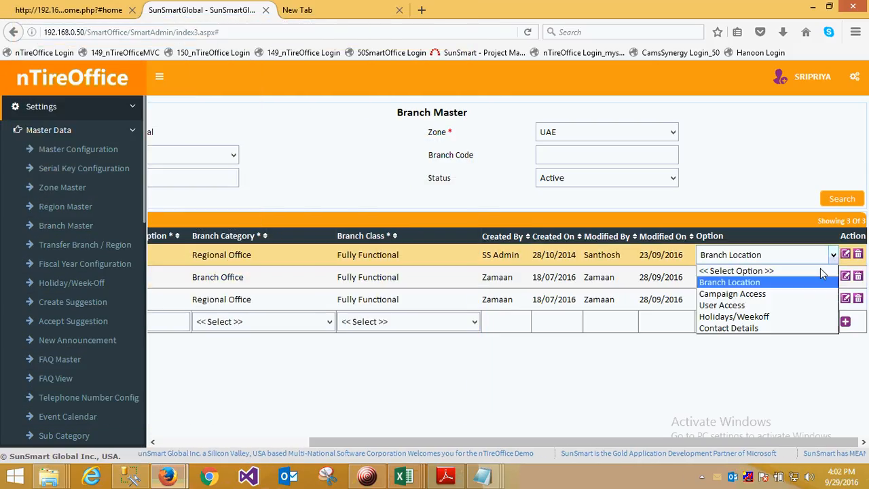
{"action": "left_click", "coordinate": [762, 327]}
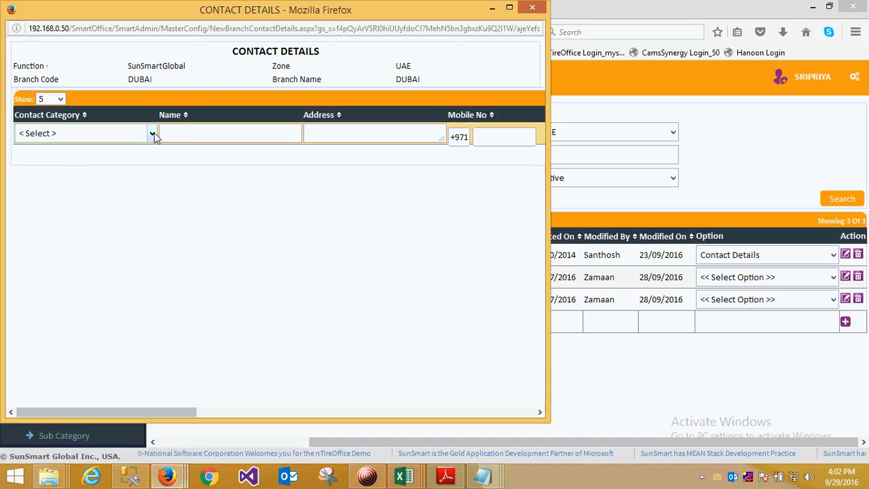
{"action": "left_click", "coordinate": [152, 134]}
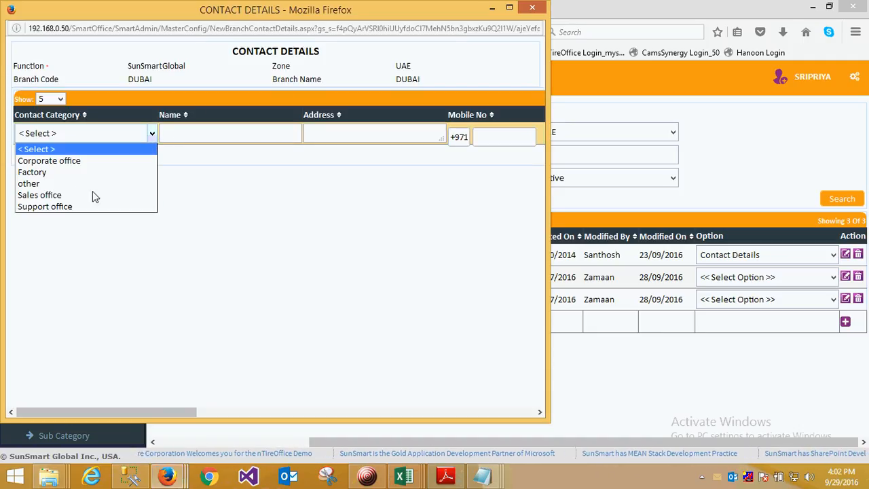
{"action": "left_click", "coordinate": [532, 7]}
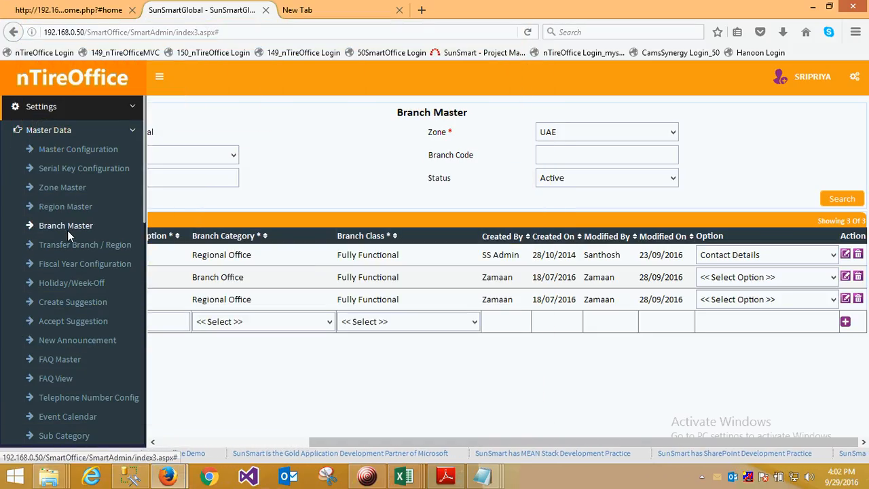
- List the active Base Currency entries for the nTireBO product in Master Configuration and go to the new entry's description
{"action": "left_click", "coordinate": [76, 150]}
{"action": "left_click", "coordinate": [656, 140]}
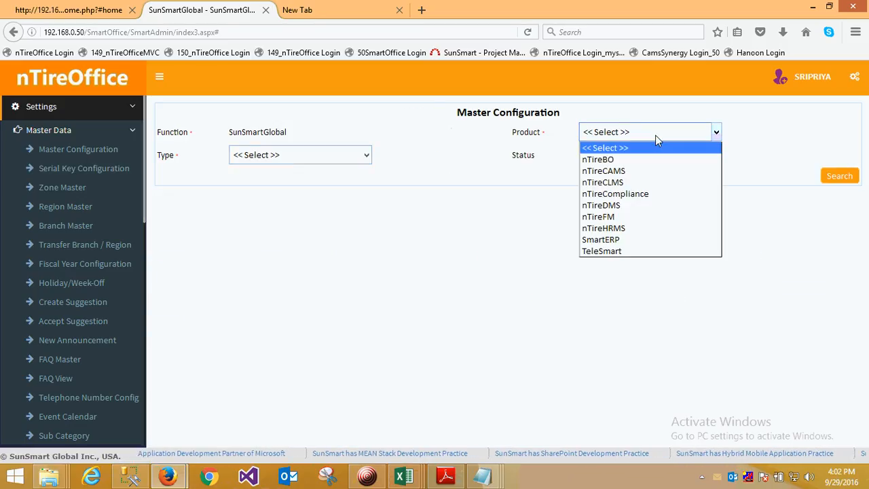
{"action": "left_click", "coordinate": [627, 163]}
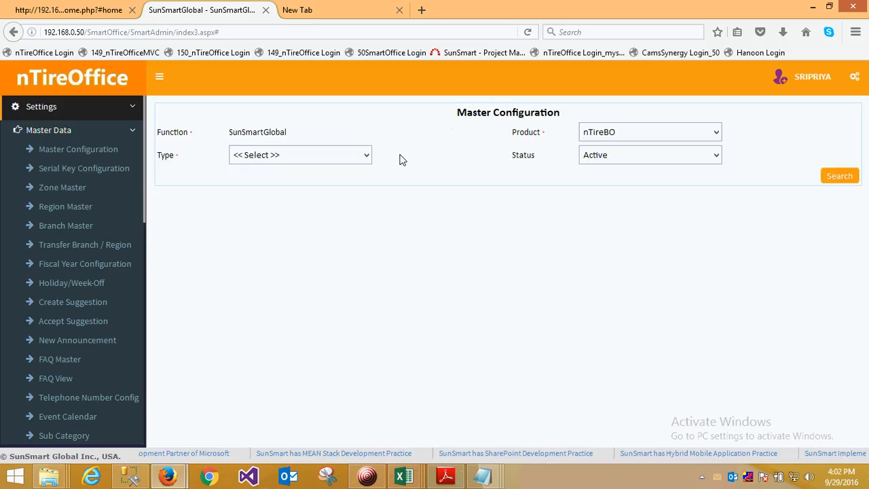
{"action": "left_click", "coordinate": [334, 156]}
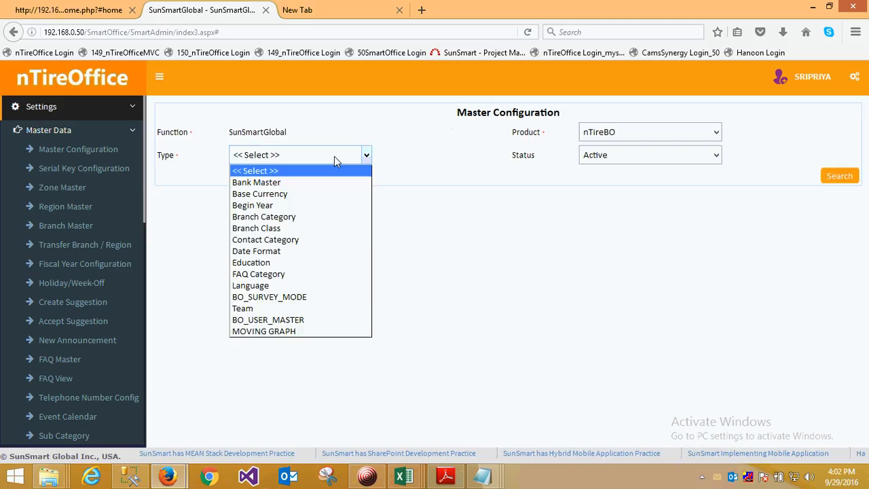
{"action": "left_click", "coordinate": [288, 195]}
{"action": "left_click", "coordinate": [842, 178]}
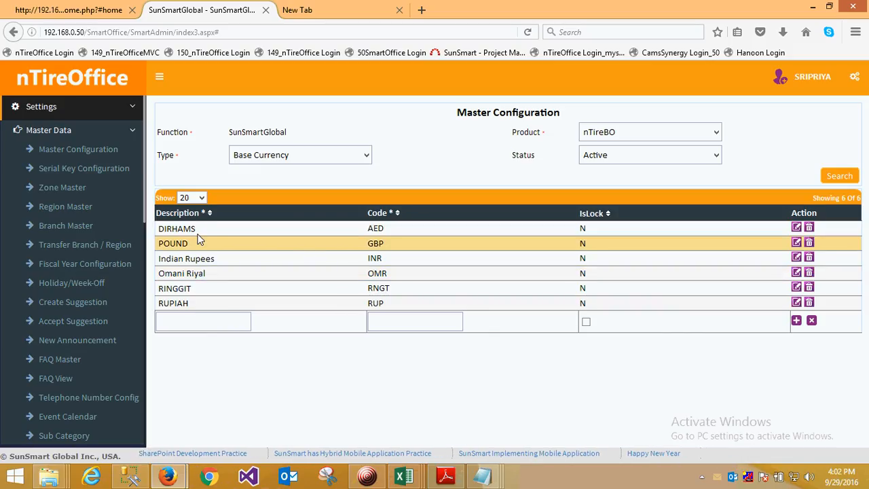
{"action": "left_click", "coordinate": [171, 325]}
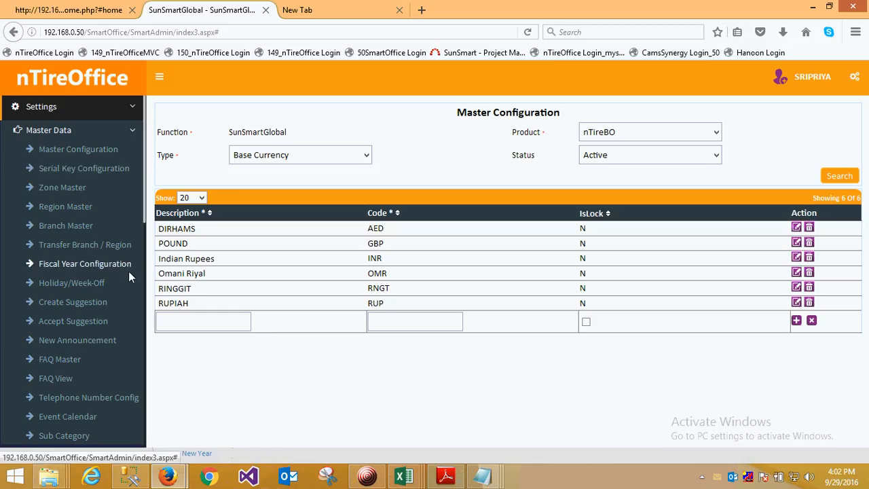
- List the active user roles in User Role Master, showing 100 entries per page
{"action": "left_click", "coordinate": [44, 129]}
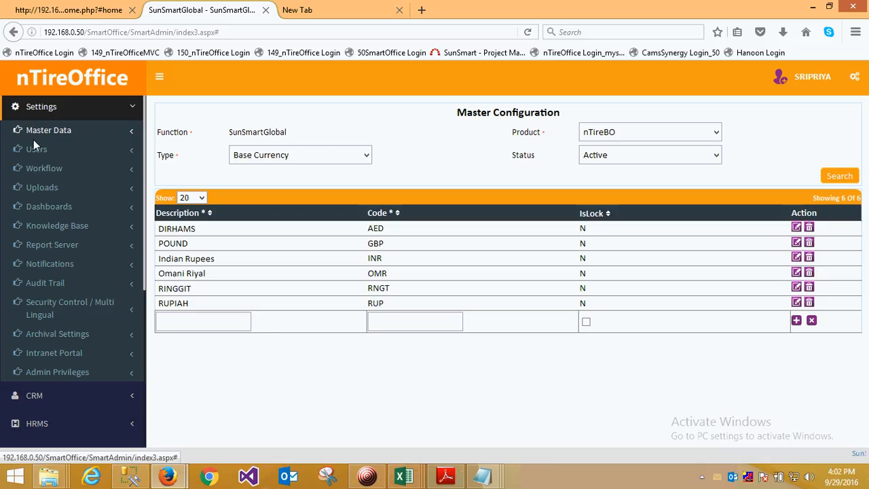
{"action": "left_click", "coordinate": [44, 149]}
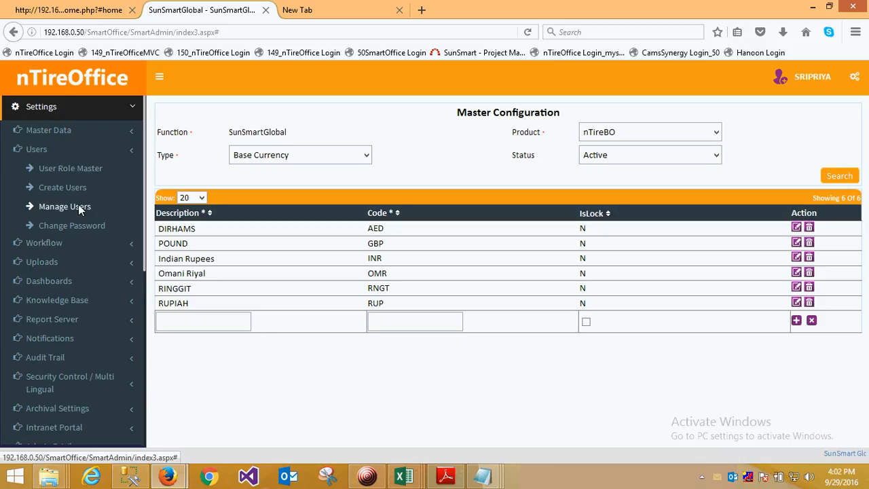
{"action": "left_click", "coordinate": [75, 170]}
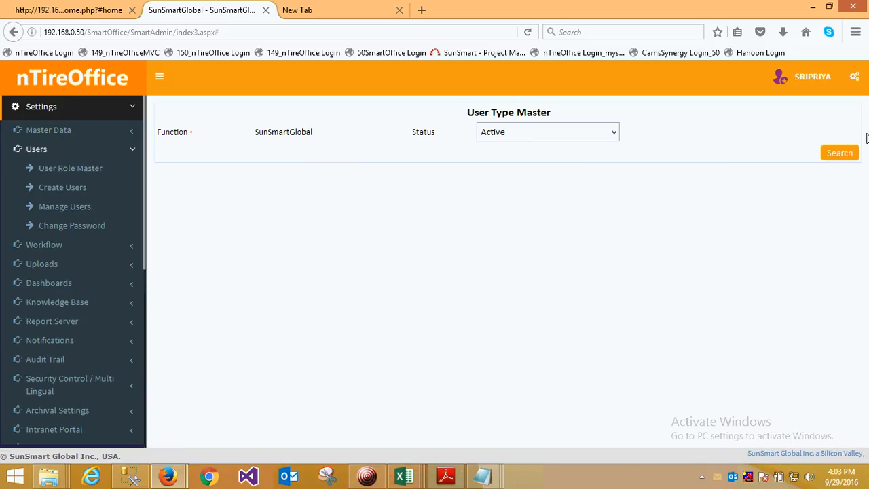
{"action": "left_click", "coordinate": [839, 153]}
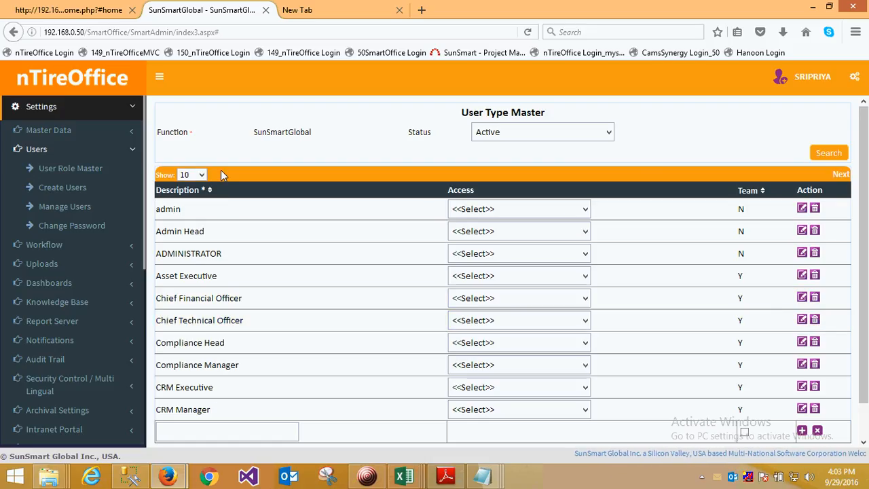
{"action": "left_click", "coordinate": [197, 175]}
{"action": "left_click", "coordinate": [187, 268]}
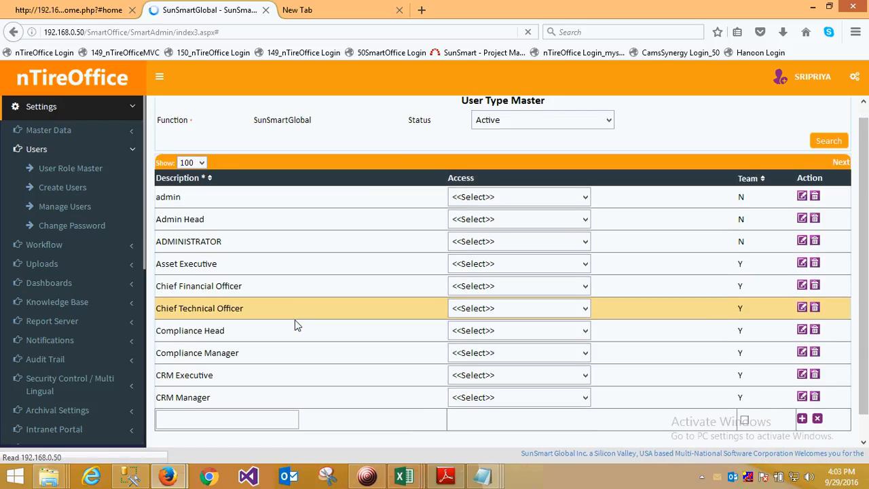
- Look through the user roles and open the Menu Access settings for the HR Head role
{"action": "scroll", "coordinate": [285, 379], "scroll_direction": "down", "scroll_amount": 5}
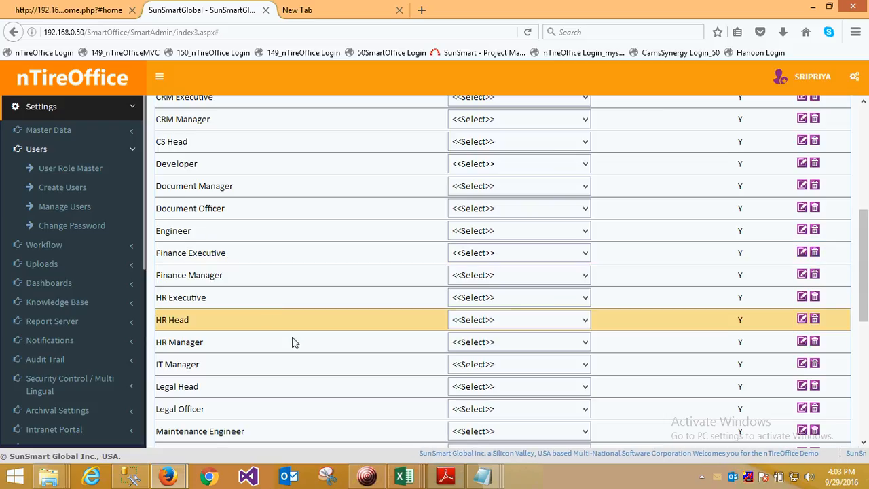
{"action": "scroll", "coordinate": [345, 335], "scroll_direction": "up", "scroll_amount": 1}
{"action": "scroll", "coordinate": [345, 336], "scroll_direction": "down", "scroll_amount": 1}
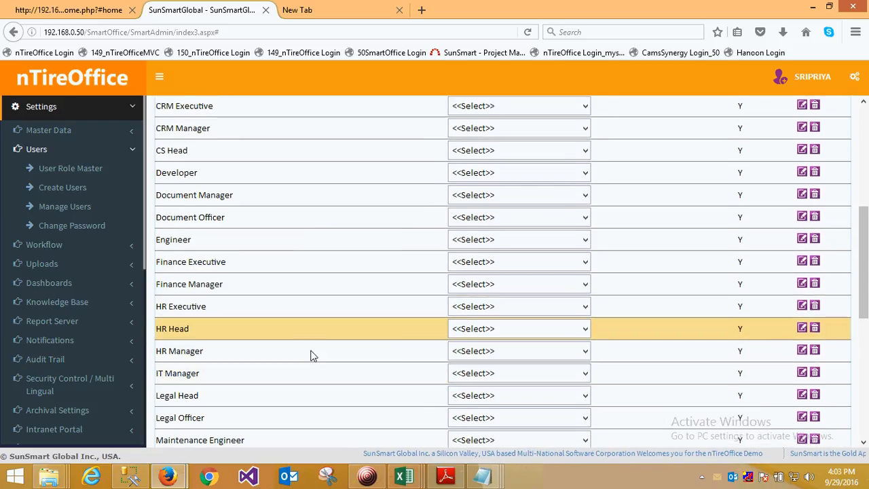
{"action": "left_click", "coordinate": [584, 321]}
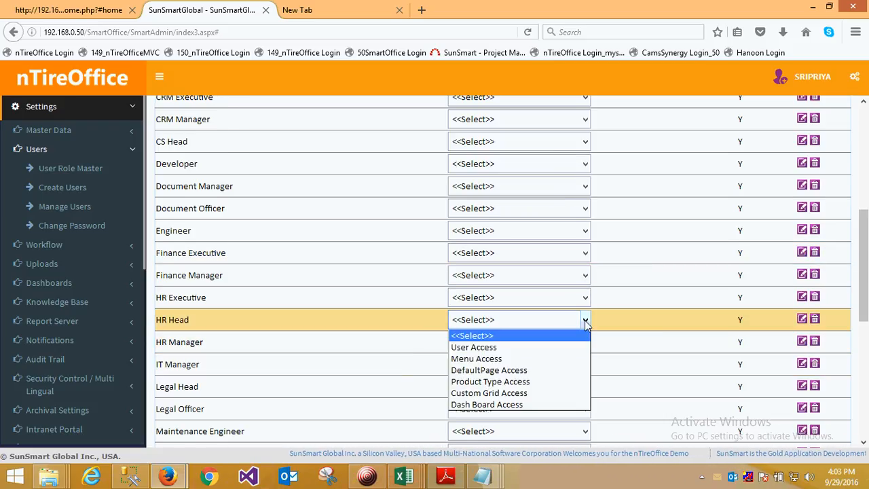
{"action": "left_click", "coordinate": [475, 359]}
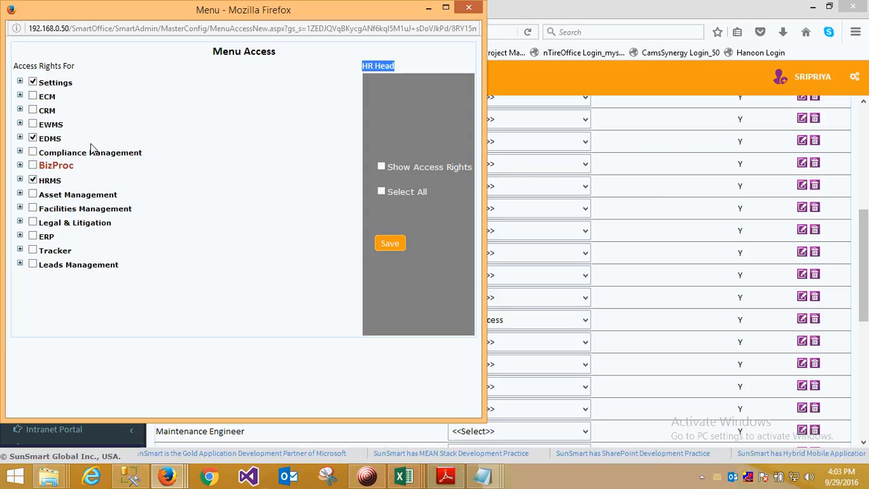
- Examine HR Head's access rights under Settings and under BizProc, including the reports within Analysis
{"action": "left_click", "coordinate": [19, 82]}
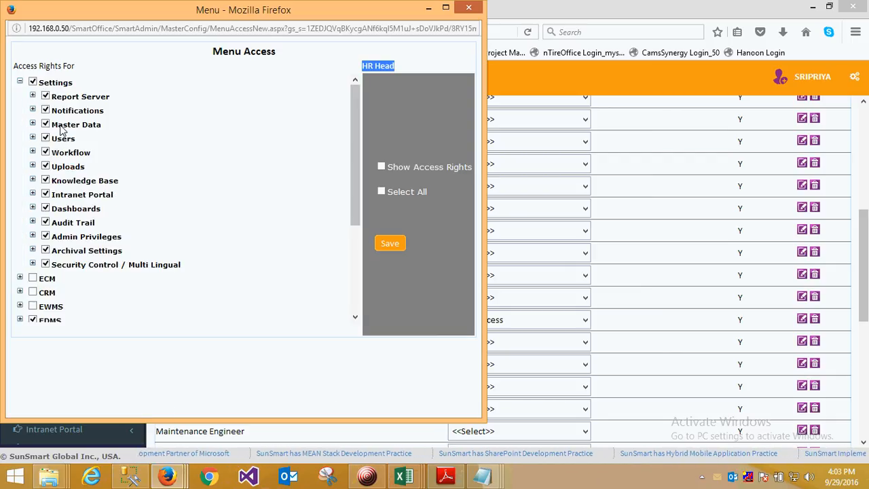
{"action": "left_click", "coordinate": [20, 82]}
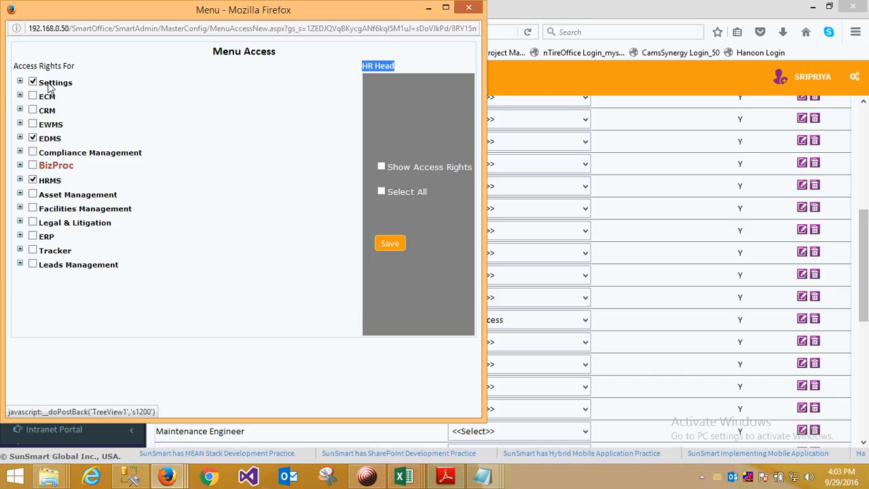
{"action": "left_click", "coordinate": [20, 165]}
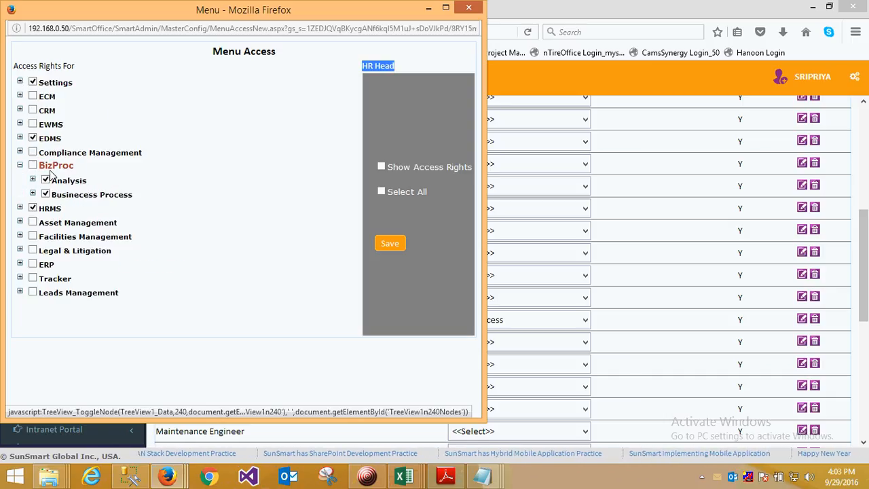
{"action": "left_click", "coordinate": [32, 180]}
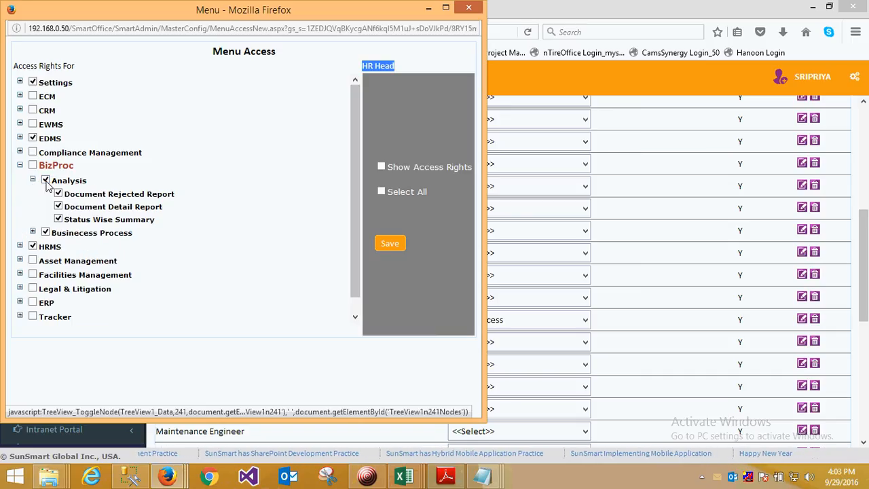
{"action": "left_click", "coordinate": [32, 179]}
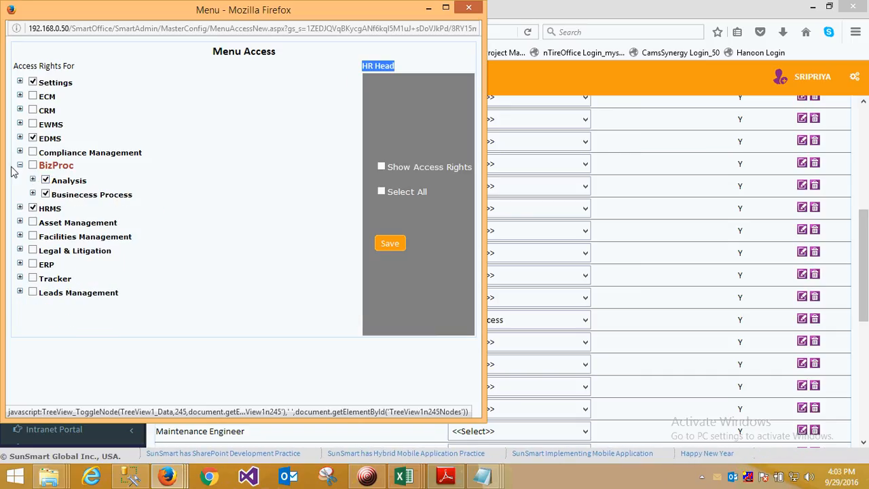
- Examine HR Head's access rights under HRMS, including the Admin entries, and close the Menu Access window
{"action": "left_click", "coordinate": [19, 165]}
{"action": "left_click", "coordinate": [20, 180]}
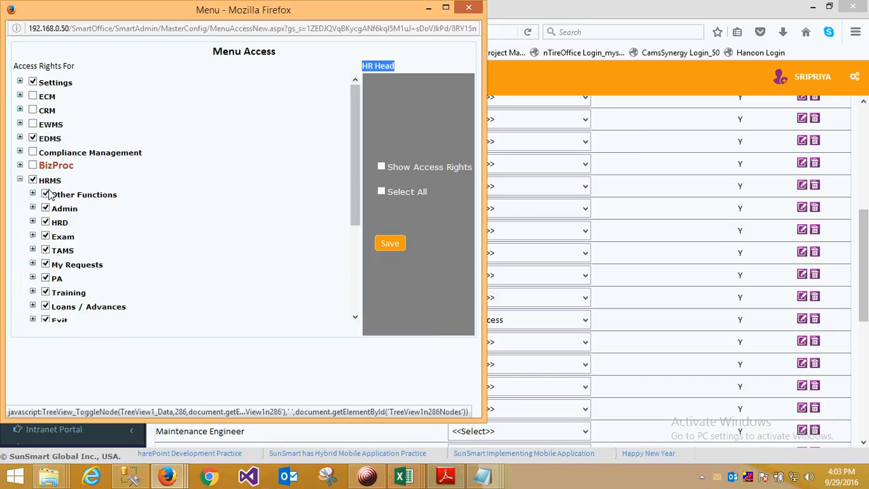
{"action": "left_click", "coordinate": [32, 208]}
{"action": "scroll", "coordinate": [87, 278], "scroll_direction": "down", "scroll_amount": 3}
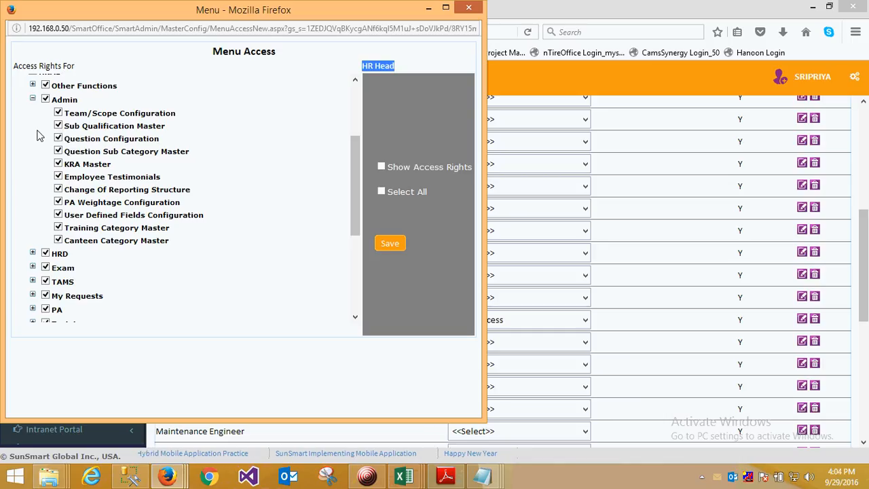
{"action": "left_click", "coordinate": [33, 99]}
{"action": "scroll", "coordinate": [239, 238], "scroll_direction": "up", "scroll_amount": 3}
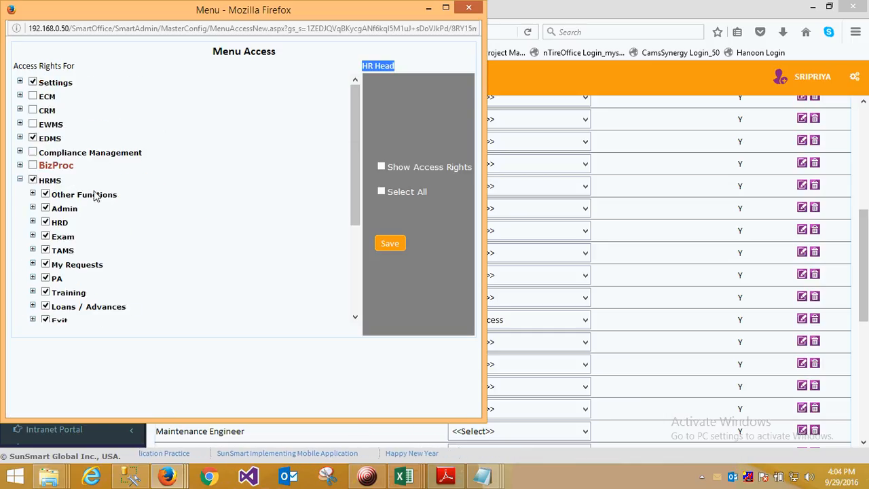
{"action": "left_click", "coordinate": [21, 179]}
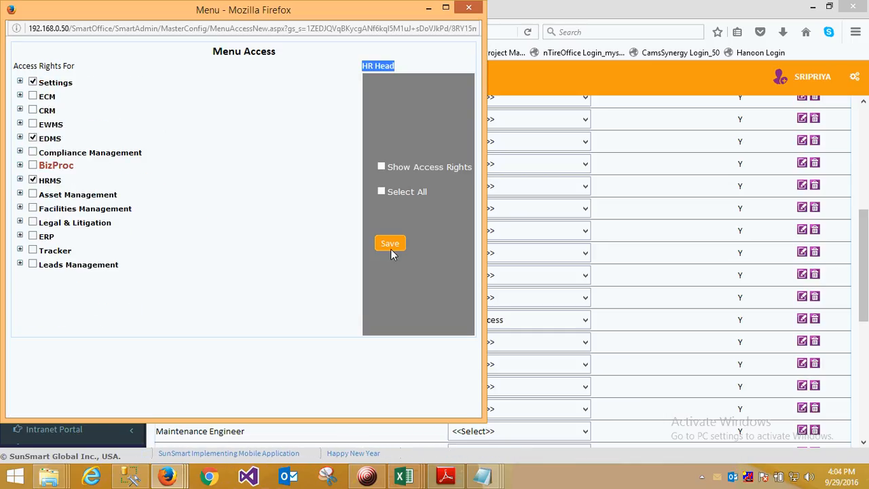
{"action": "left_click", "coordinate": [468, 9]}
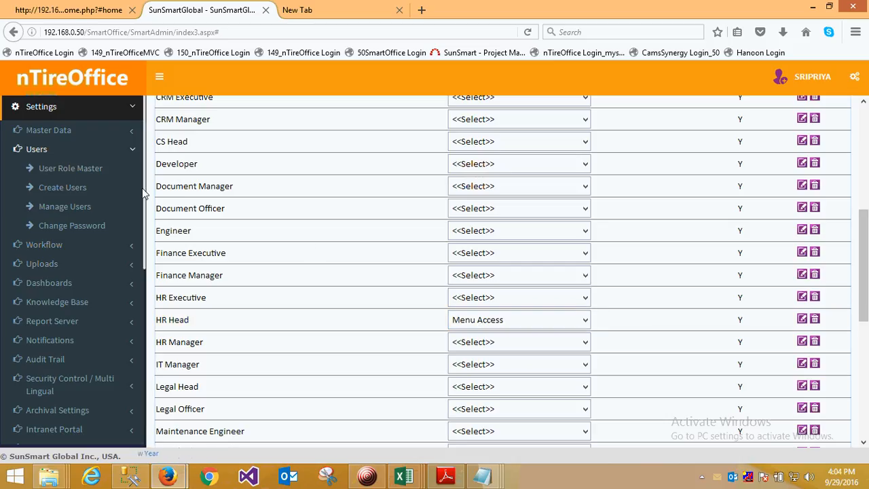
- List the active users of the DUBAI branch in the UAE zone under Manage Users and examine the employee user codes
{"action": "left_click", "coordinate": [62, 209]}
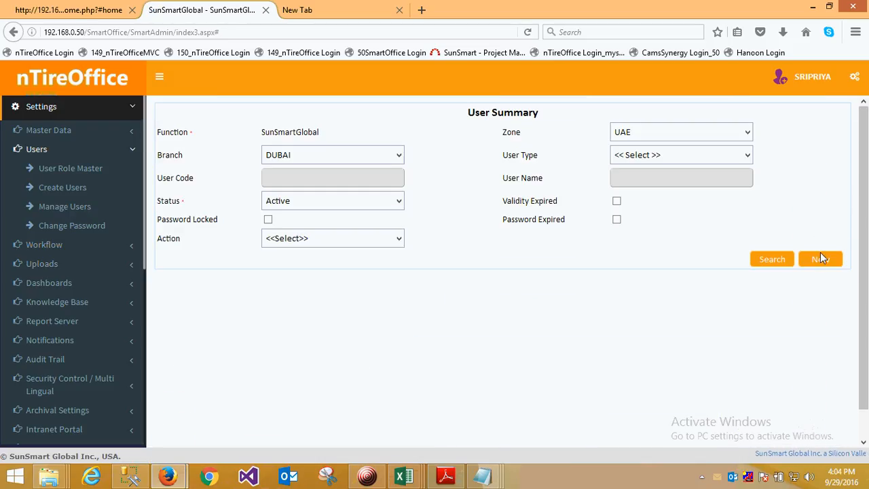
{"action": "left_click", "coordinate": [779, 259]}
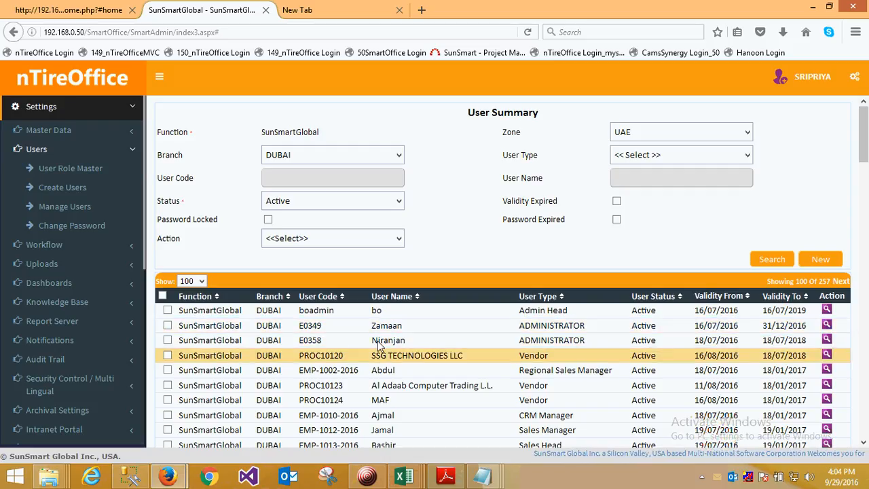
{"action": "left_click_drag", "start_coordinate": [299, 370], "coordinate": [363, 377]}
{"action": "left_click_drag", "start_coordinate": [299, 414], "coordinate": [358, 416]}
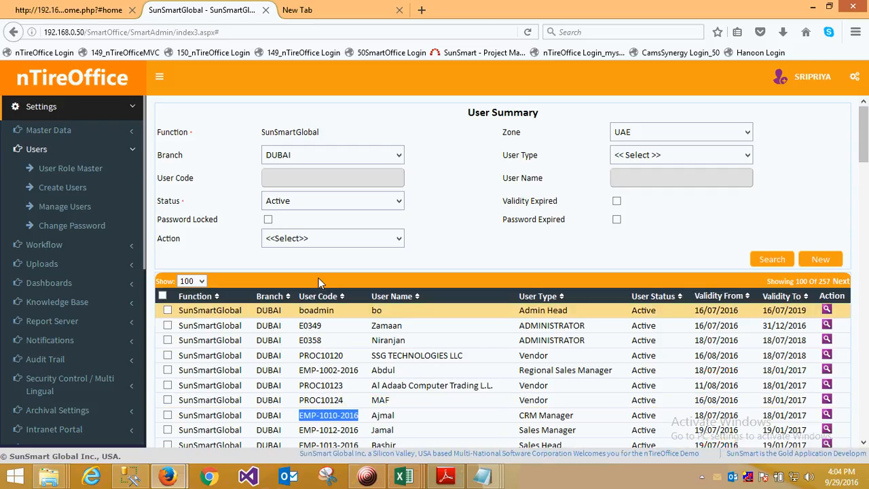
- Select the user with the CRM Manager type and review the actions available for a user without choosing one
{"action": "left_click", "coordinate": [170, 415]}
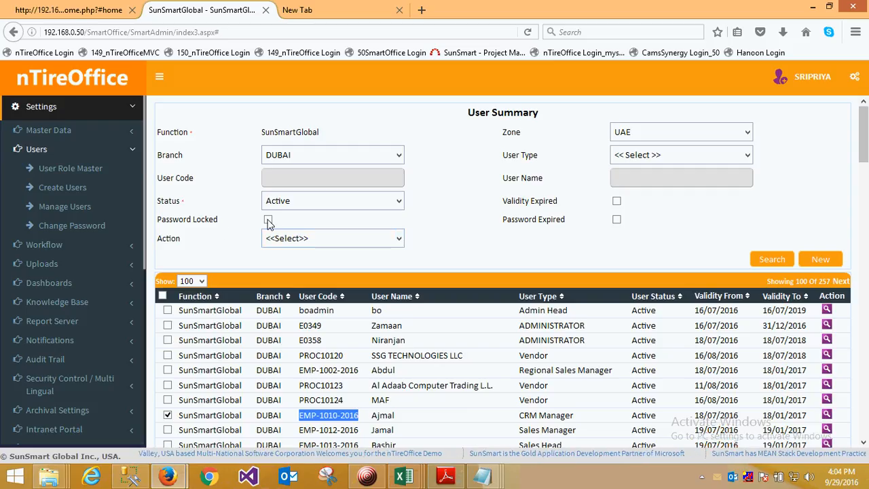
{"action": "left_click", "coordinate": [397, 239]}
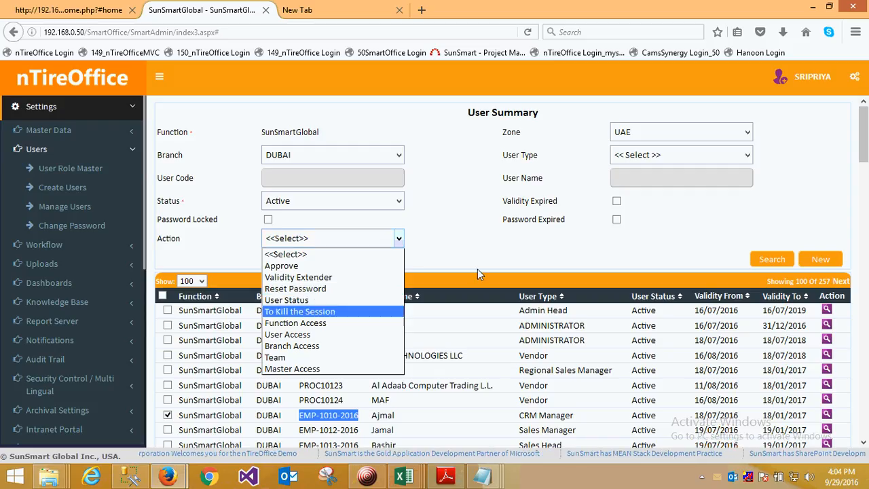
{"action": "left_click", "coordinate": [480, 252]}
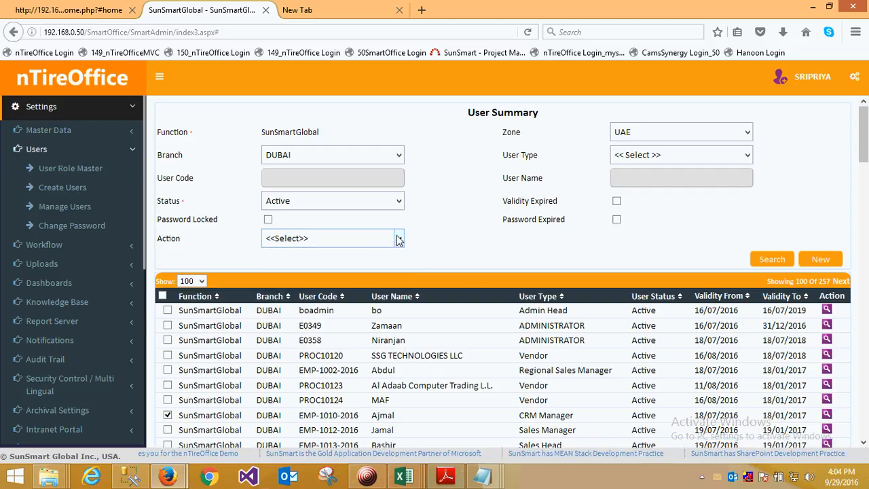
- Go to Manage Workflow in the Workflow settings and list all active workflows
{"action": "left_click", "coordinate": [38, 148]}
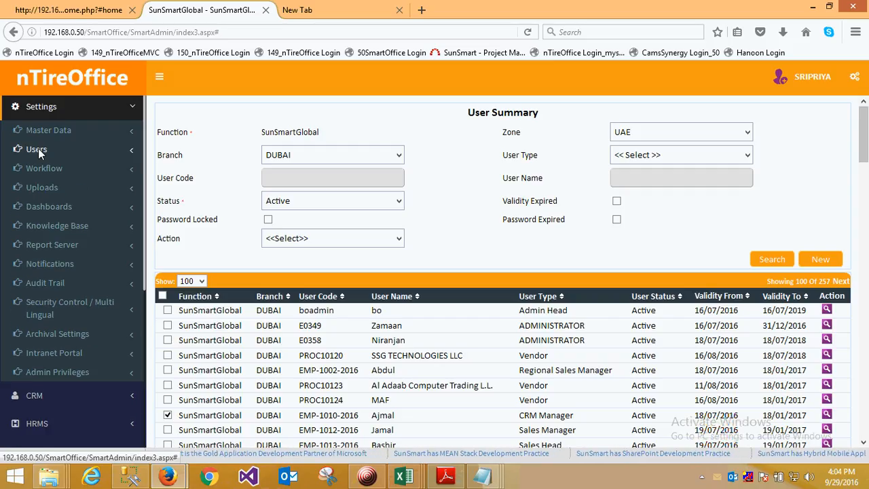
{"action": "left_click", "coordinate": [39, 164]}
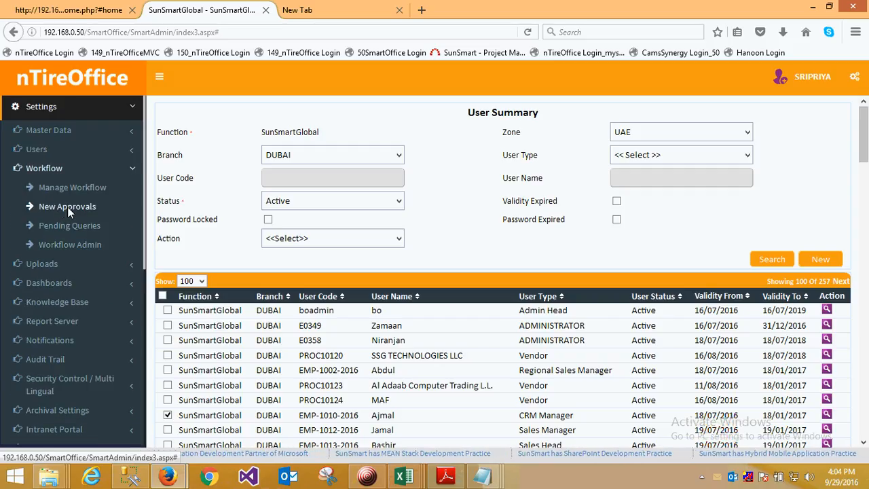
{"action": "left_click", "coordinate": [72, 188]}
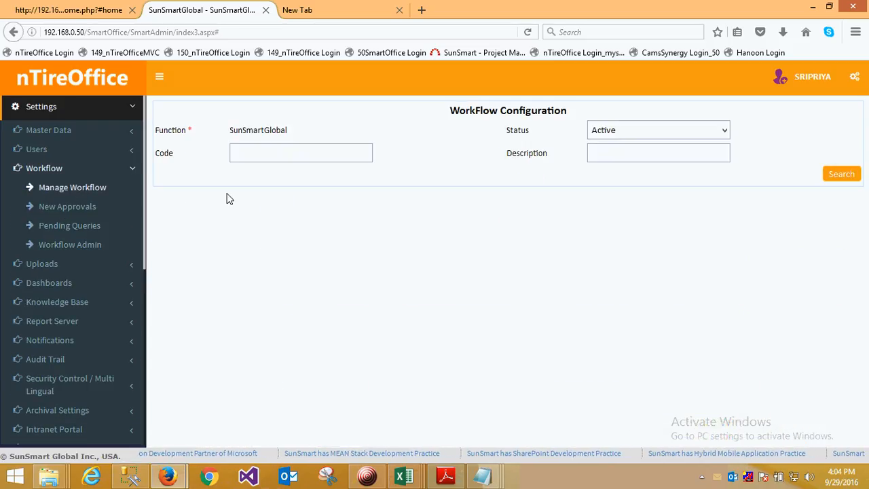
{"action": "left_click", "coordinate": [840, 174]}
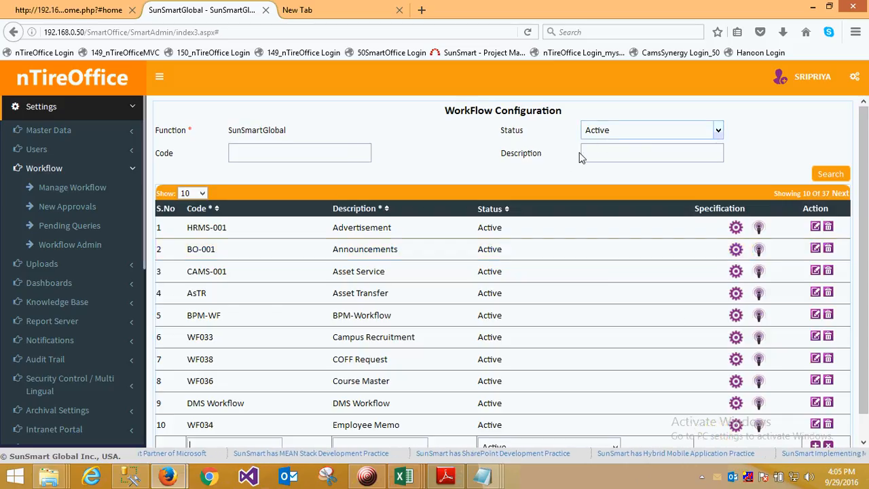
- Search the active workflows by the description Leave Request
{"action": "left_click", "coordinate": [599, 161]}
{"action": "type", "text": "lea"}
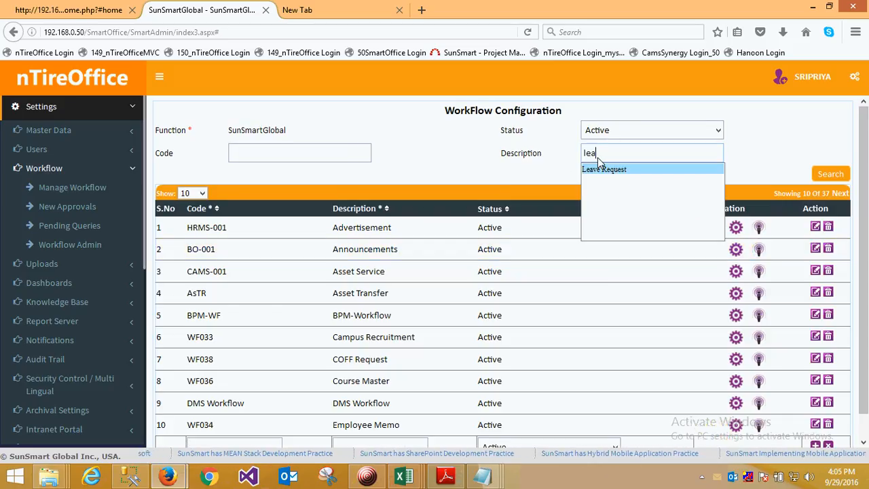
{"action": "type", "text": "ve"}
{"action": "left_click", "coordinate": [684, 170]}
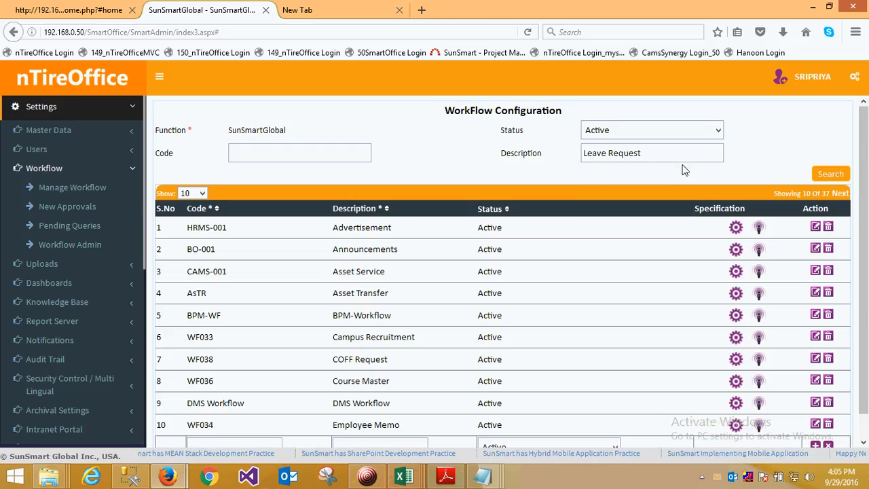
{"action": "left_click", "coordinate": [832, 175]}
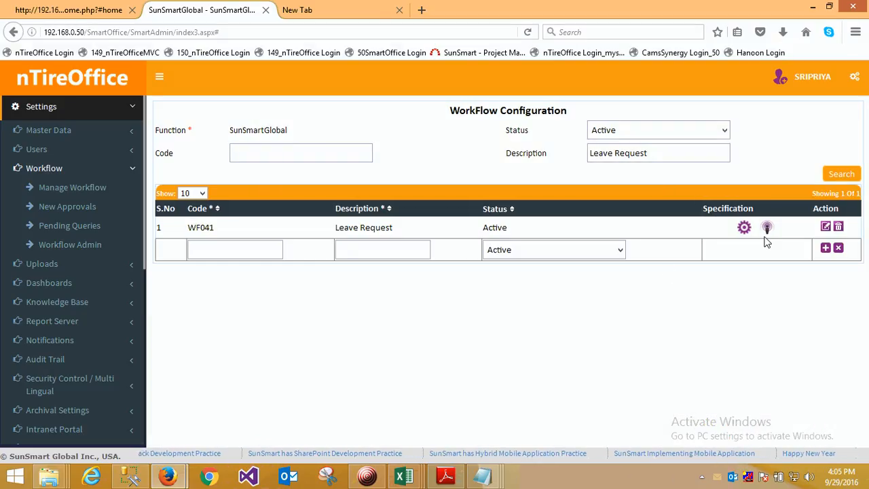
{"action": "left_click_drag", "start_coordinate": [655, 155], "coordinate": [589, 155]}
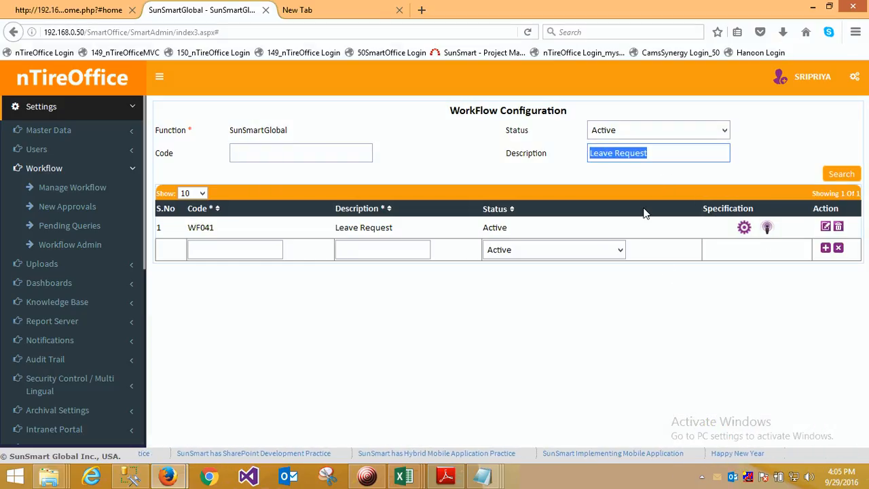
- Open the Leave Request workflow's conditions with the sidebar collapsed and edit the approval users of OnSuccess under Leave Request EL
{"action": "left_click", "coordinate": [767, 228]}
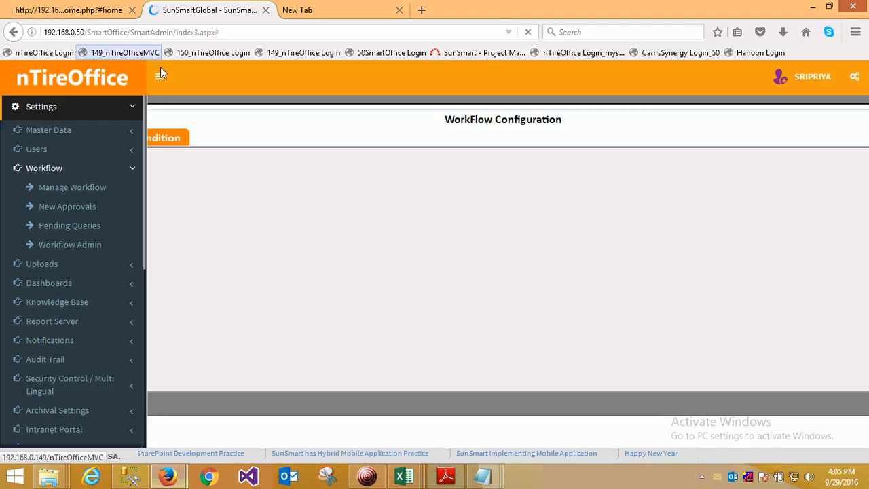
{"action": "left_click", "coordinate": [160, 73]}
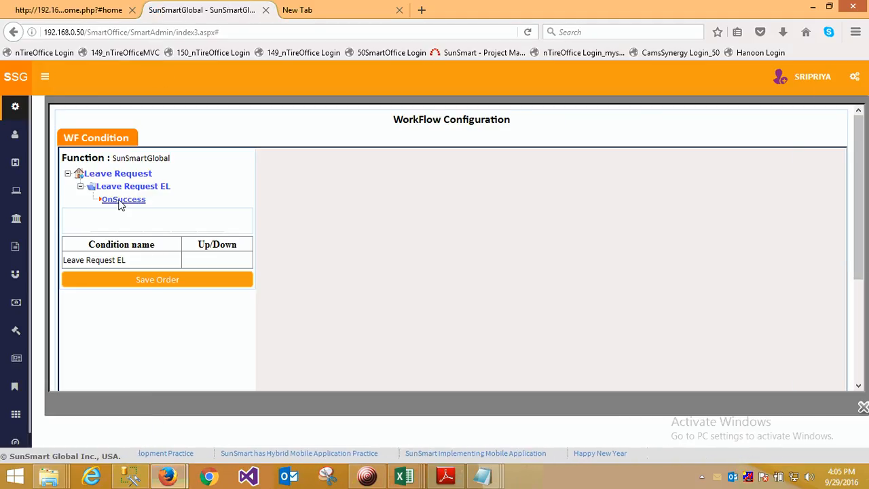
{"action": "left_click", "coordinate": [122, 200]}
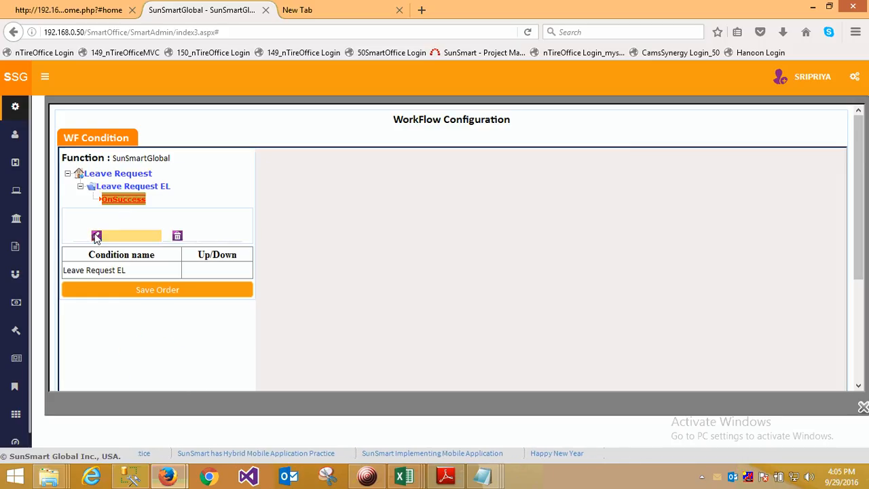
{"action": "left_click", "coordinate": [97, 237]}
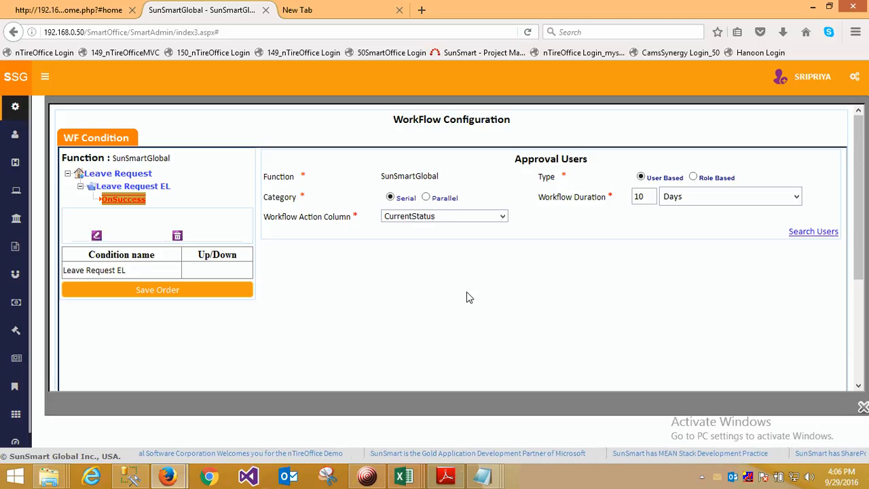
- Try the Parallel approval category with its number set to 0 and return the category to Serial
{"action": "left_click", "coordinate": [426, 197]}
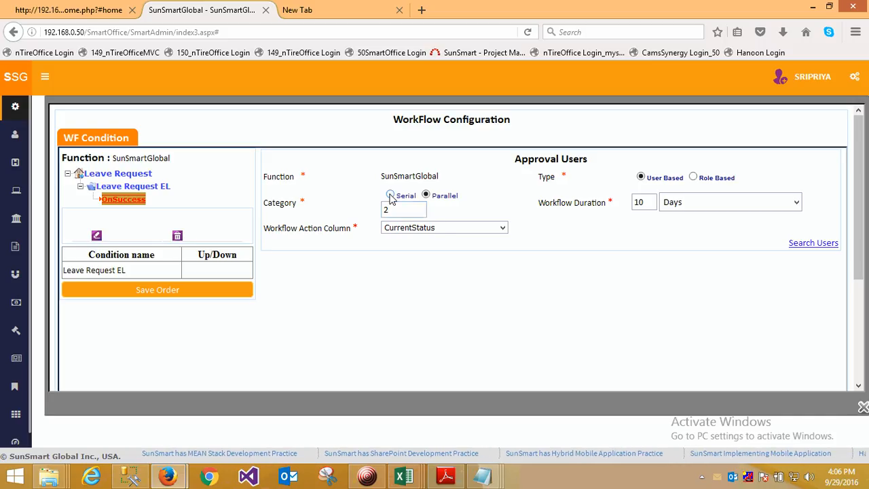
{"action": "left_click_drag", "start_coordinate": [393, 211], "coordinate": [380, 211]}
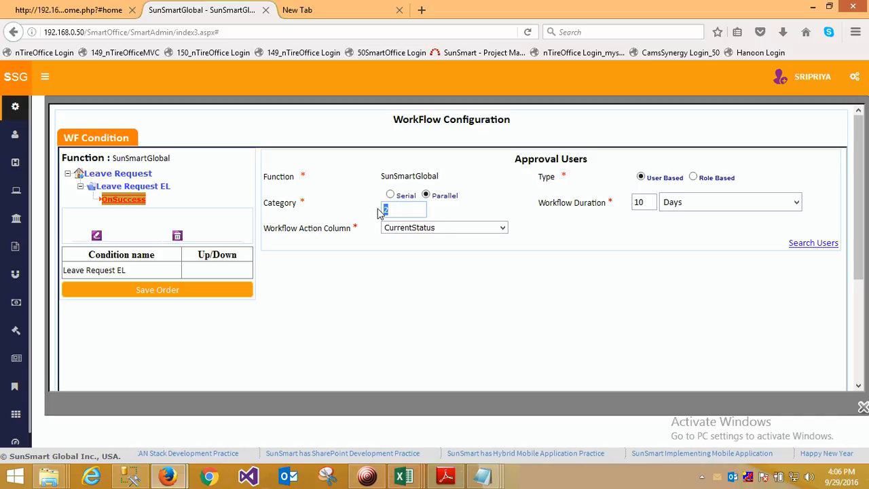
{"action": "type", "text": "0"}
{"action": "left_click", "coordinate": [390, 195]}
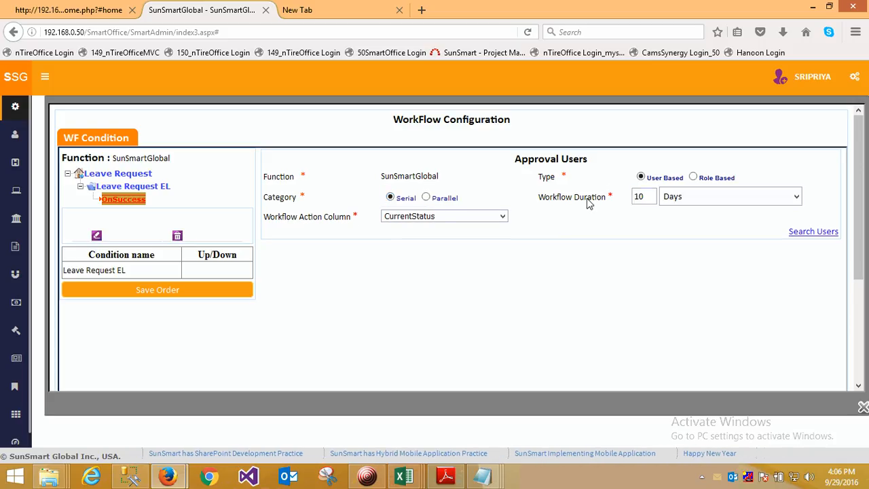
- Search the users without any filter to list the candidates for the approval user selection
{"action": "double_click", "coordinate": [638, 198]}
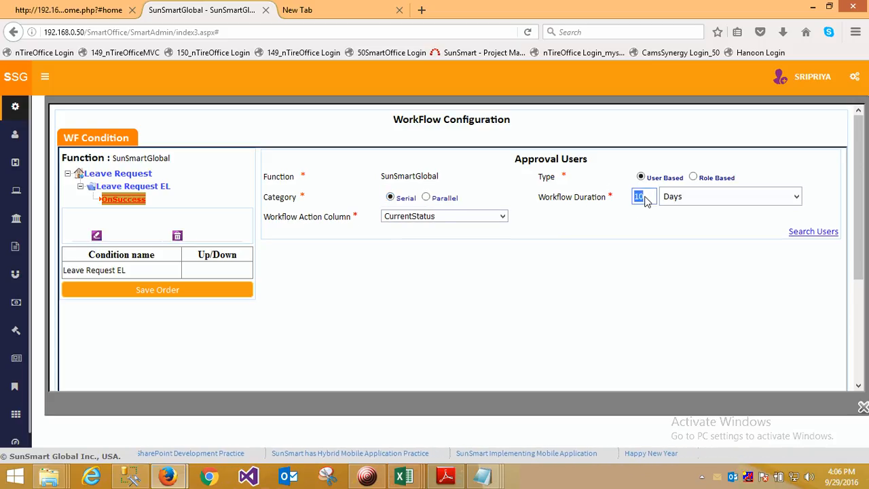
{"action": "left_click", "coordinate": [817, 234]}
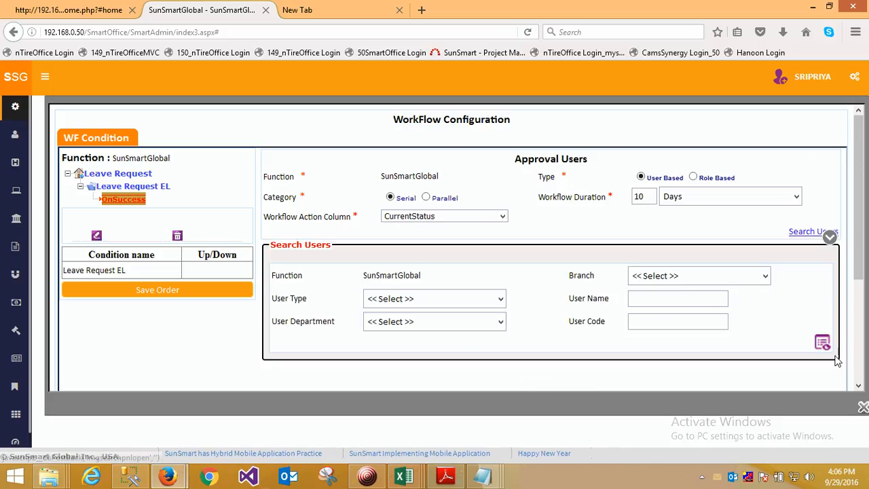
{"action": "left_click", "coordinate": [822, 342]}
{"action": "scroll", "coordinate": [574, 310], "scroll_direction": "down", "scroll_amount": 3}
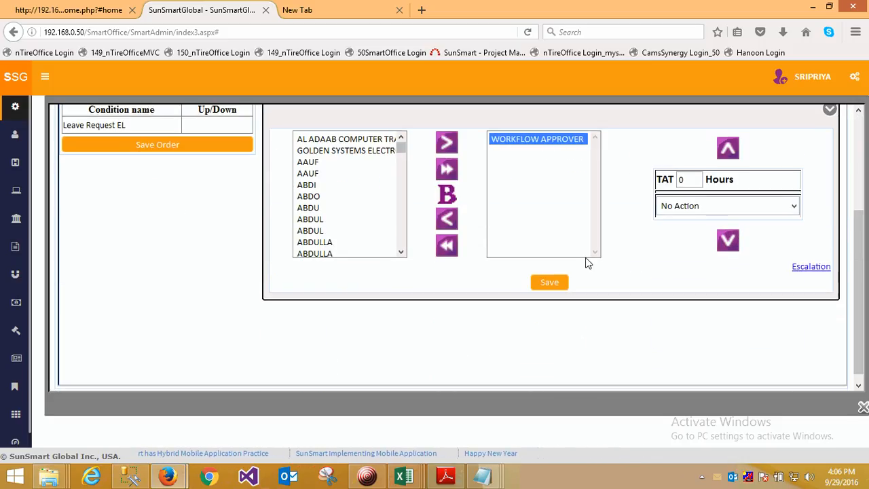
{"action": "scroll", "coordinate": [586, 260], "scroll_direction": "up", "scroll_amount": 2}
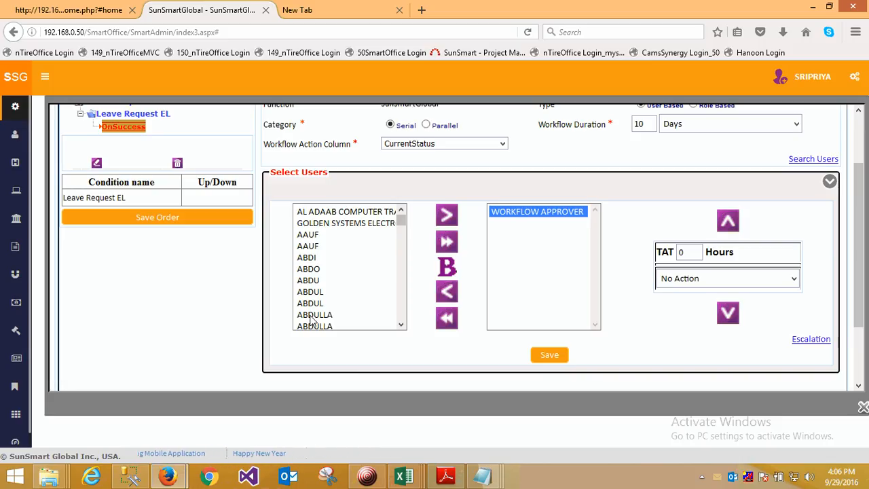
- Add the fifth listed user and the Superior as approvers after WORKFLOW APPROVER
{"action": "left_click", "coordinate": [312, 257]}
{"action": "left_click", "coordinate": [447, 215]}
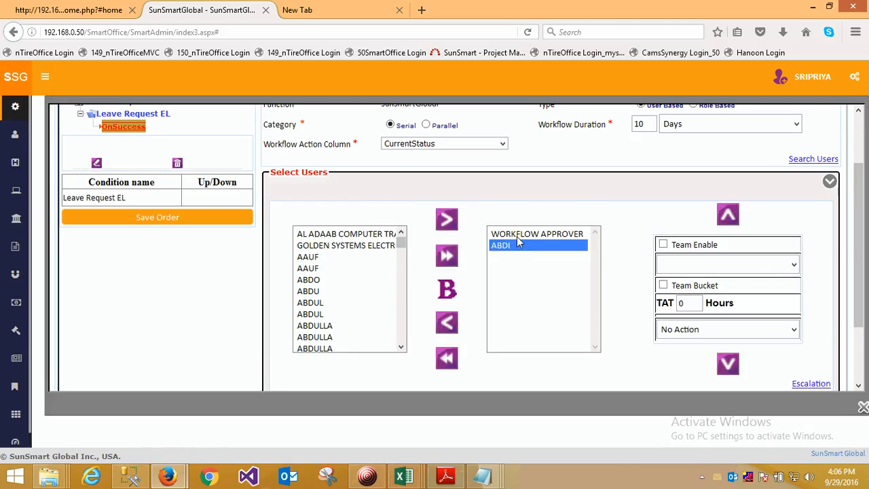
{"action": "left_click", "coordinate": [517, 236]}
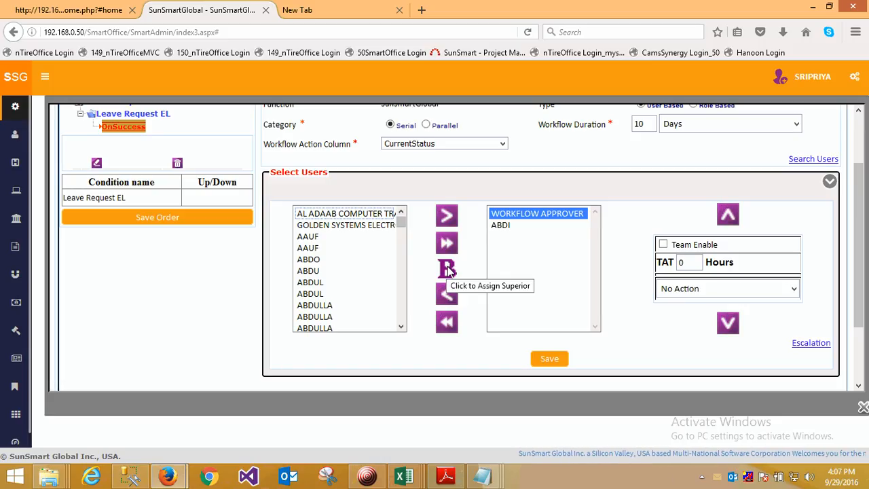
{"action": "left_click", "coordinate": [519, 237]}
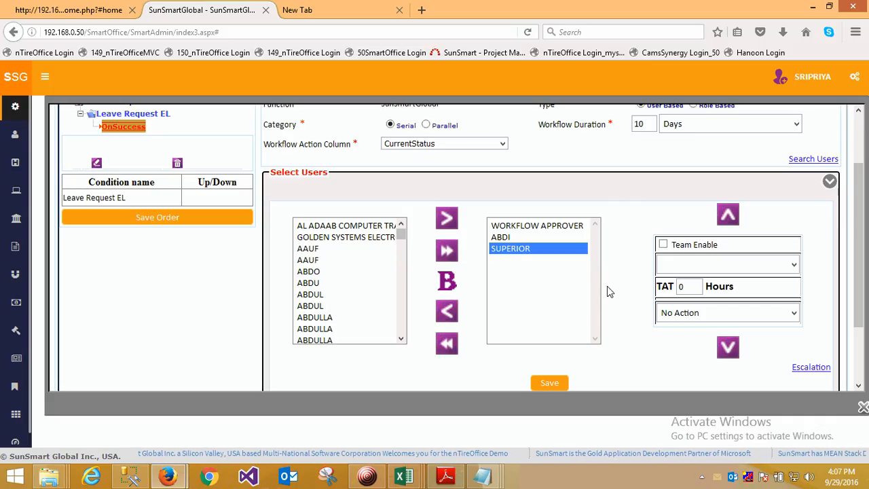
{"action": "scroll", "coordinate": [608, 272], "scroll_direction": "up", "scroll_amount": 2}
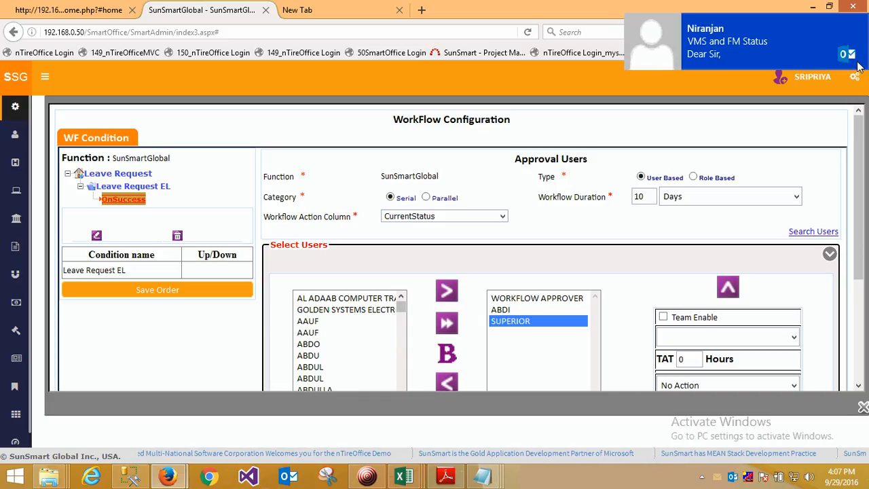
{"action": "scroll", "coordinate": [464, 314], "scroll_direction": "down", "scroll_amount": 4}
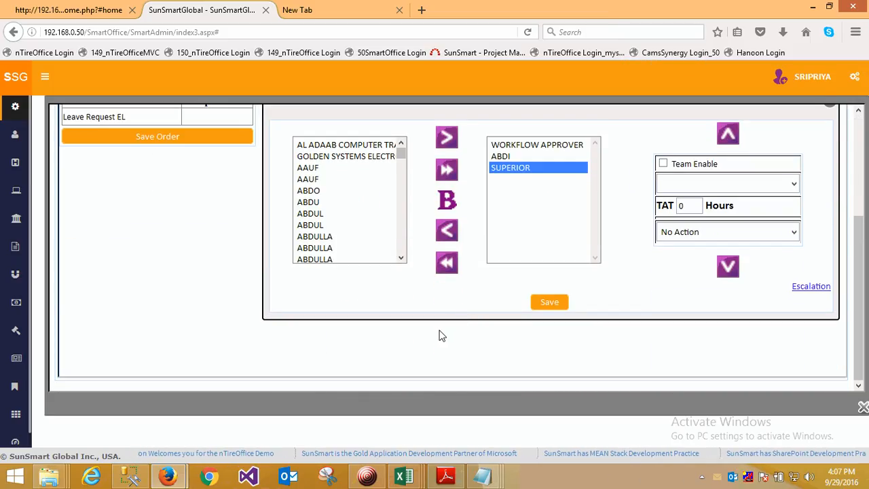
- Close the Leave Request workflow's approval users configuration and return to the workflow list
{"action": "scroll", "coordinate": [441, 336], "scroll_direction": "up", "scroll_amount": 4}
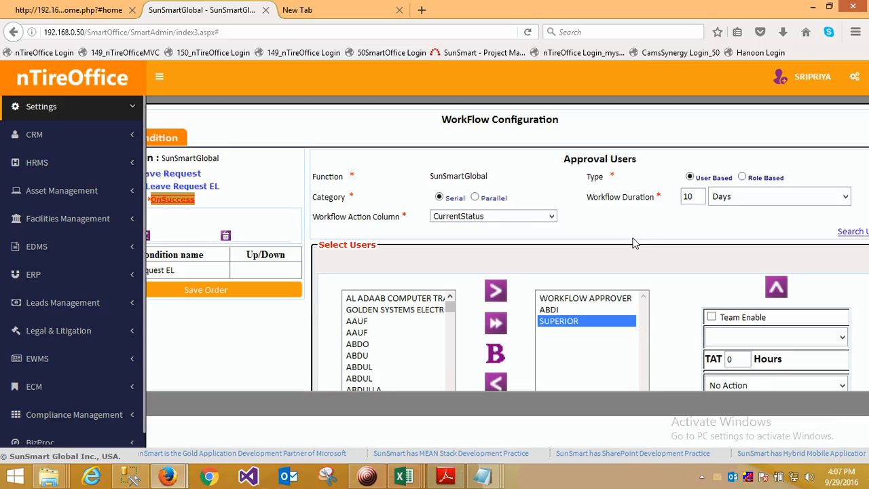
{"action": "key", "text": "ctrl+minus"}
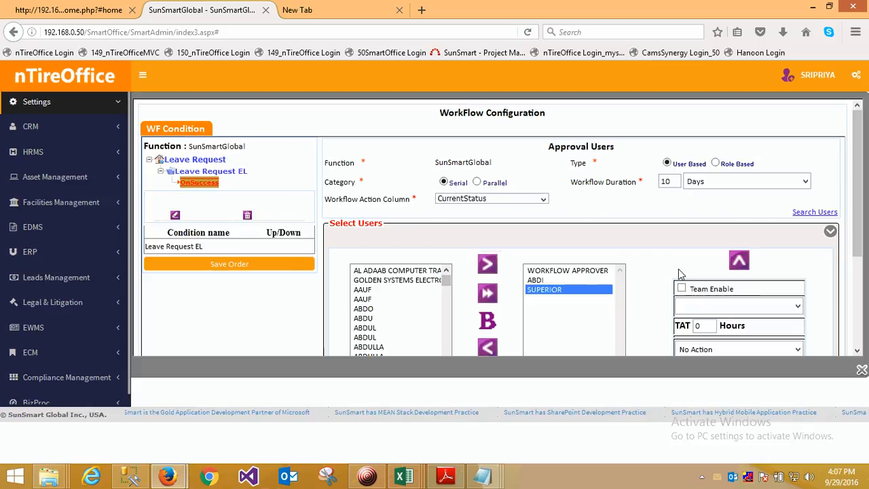
{"action": "left_click", "coordinate": [861, 370]}
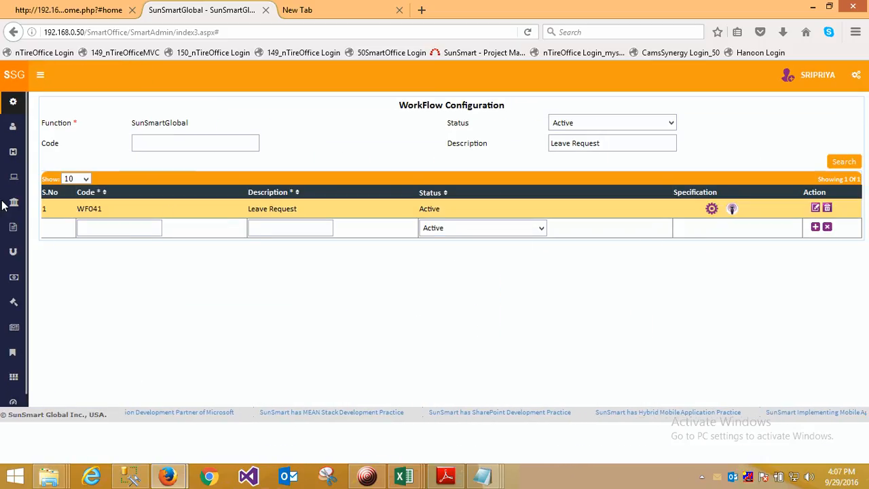
- Open the New Upload page from the Uploads section of the Settings
{"action": "left_click", "coordinate": [27, 150]}
{"action": "left_click", "coordinate": [38, 109]}
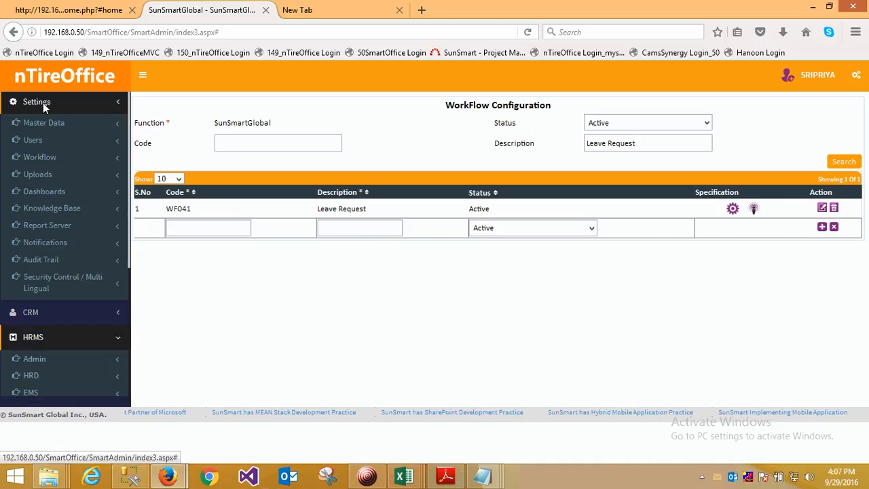
{"action": "left_click", "coordinate": [40, 173]}
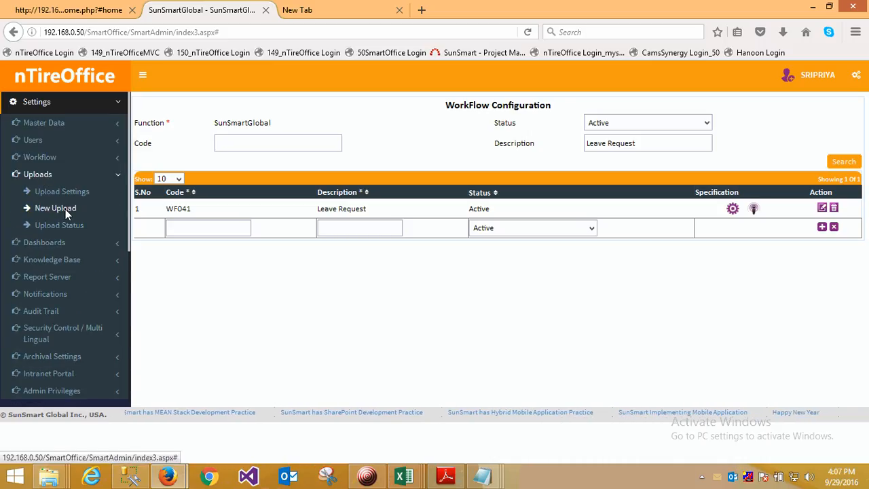
{"action": "left_click", "coordinate": [66, 211]}
- Choose Employee Upload as the type of upload and Excel as its file type
{"action": "left_click", "coordinate": [358, 135]}
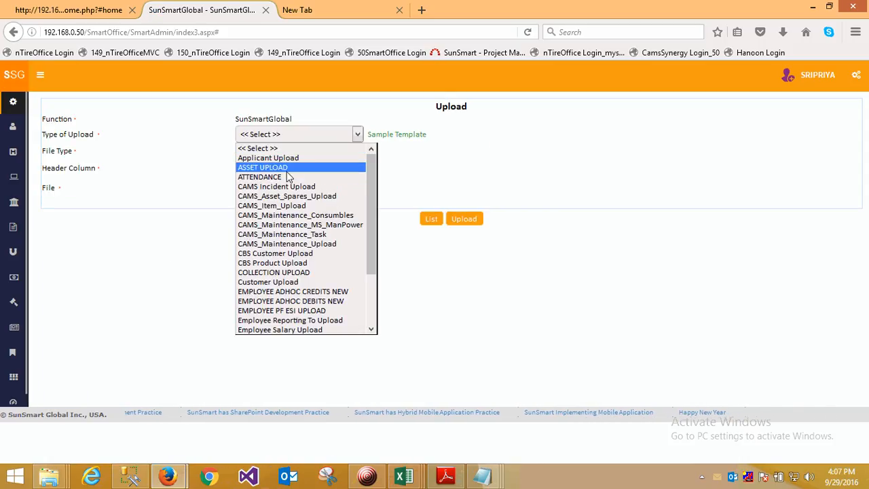
{"action": "key", "text": "ctrl+plus"}
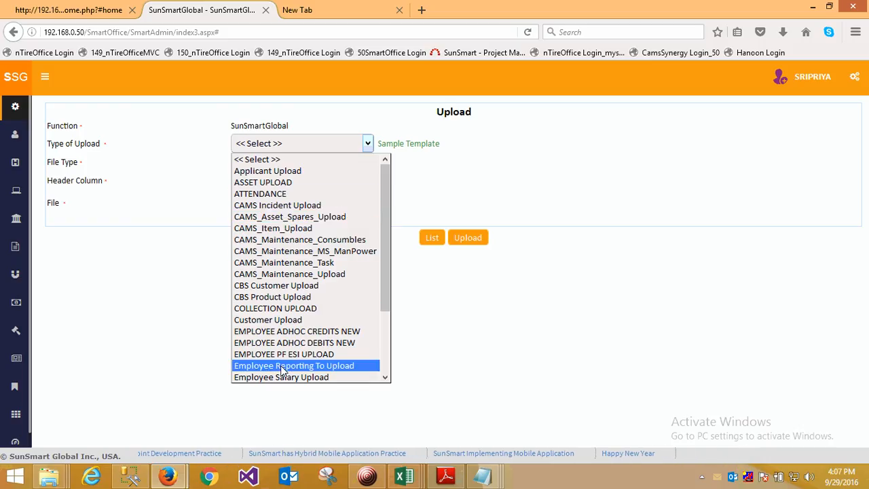
{"action": "scroll", "coordinate": [290, 235], "scroll_direction": "down", "scroll_amount": 2}
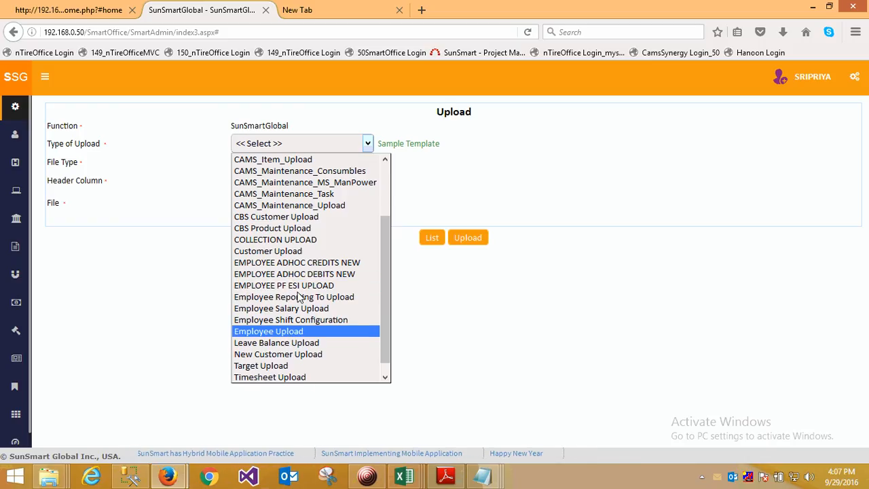
{"action": "left_click", "coordinate": [271, 330]}
{"action": "left_click", "coordinate": [269, 162]}
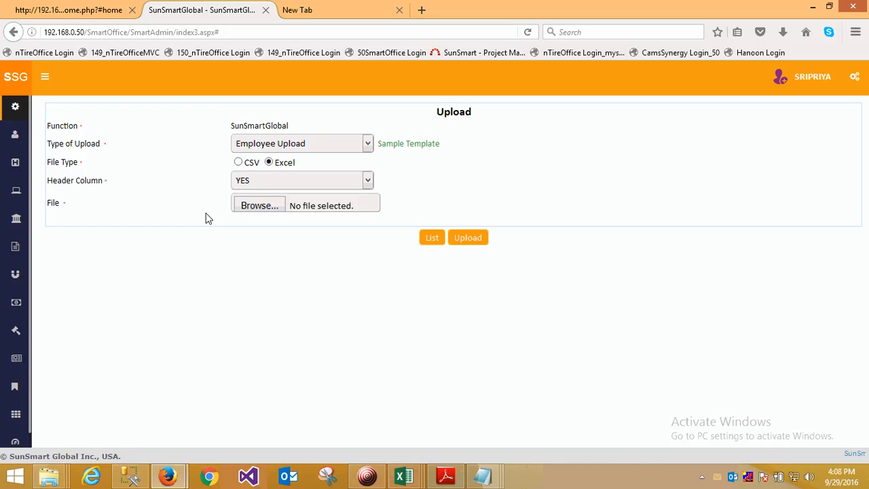
{"action": "mouse_move", "coordinate": [28, 153]}
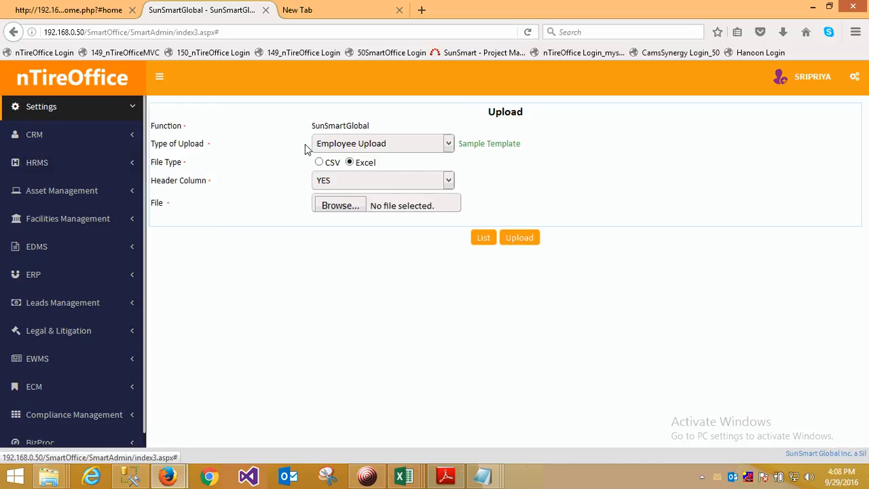
{"action": "left_click", "coordinate": [56, 105]}
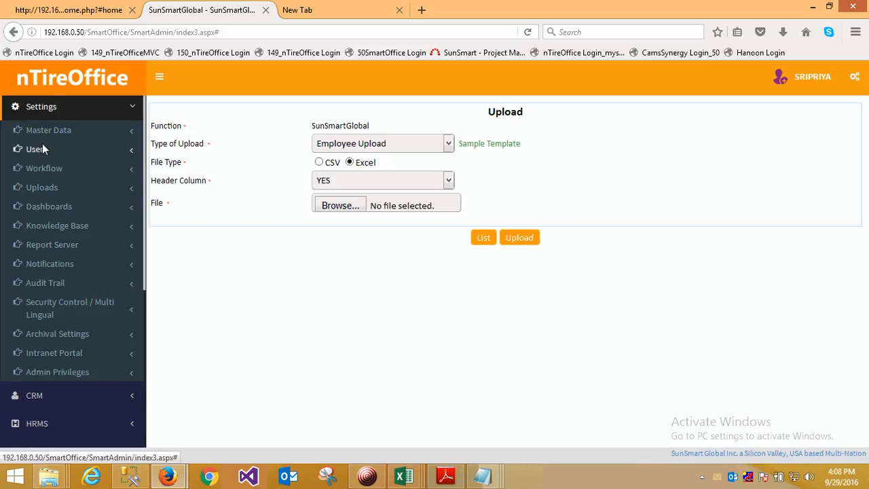
{"action": "left_click", "coordinate": [41, 107]}
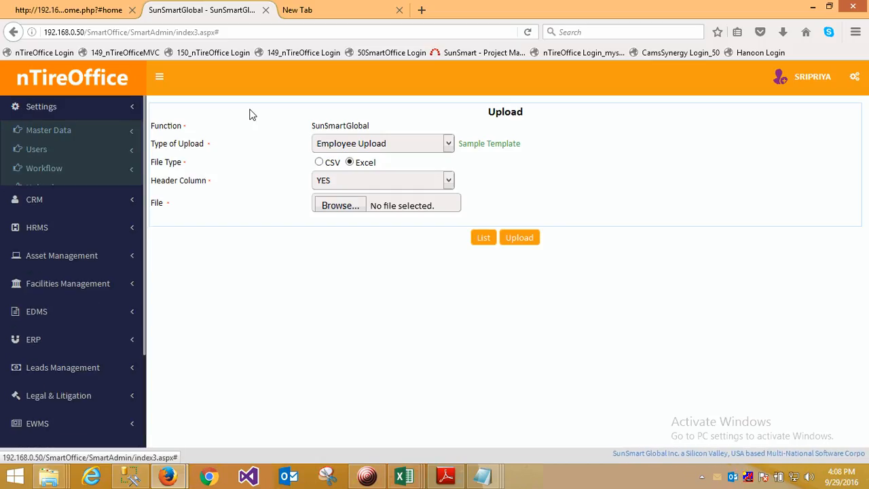